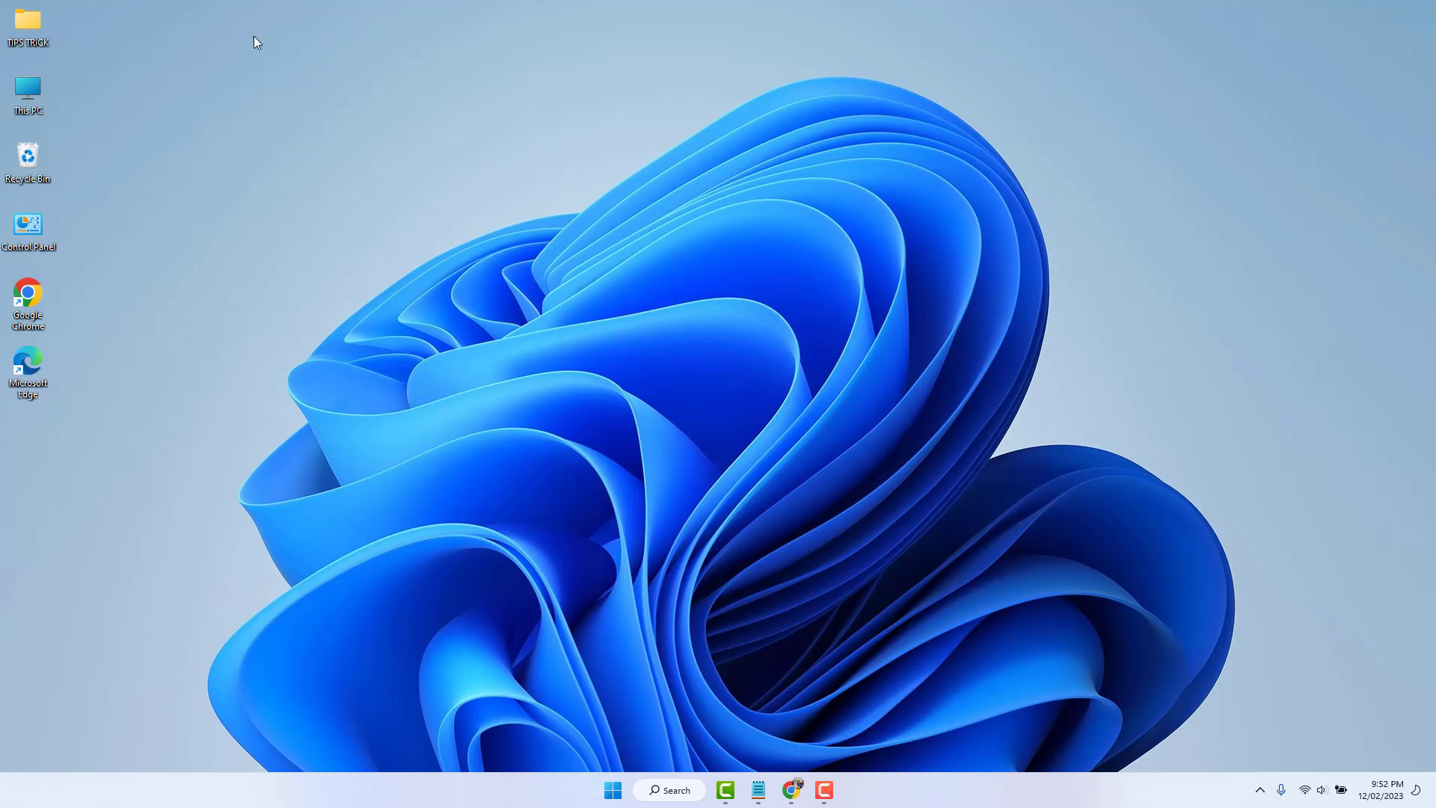
# - Open DATA (D:) from This PC and preview the Tips And Trick Logo image full size
pyautogui.doubleClick(9, 97)
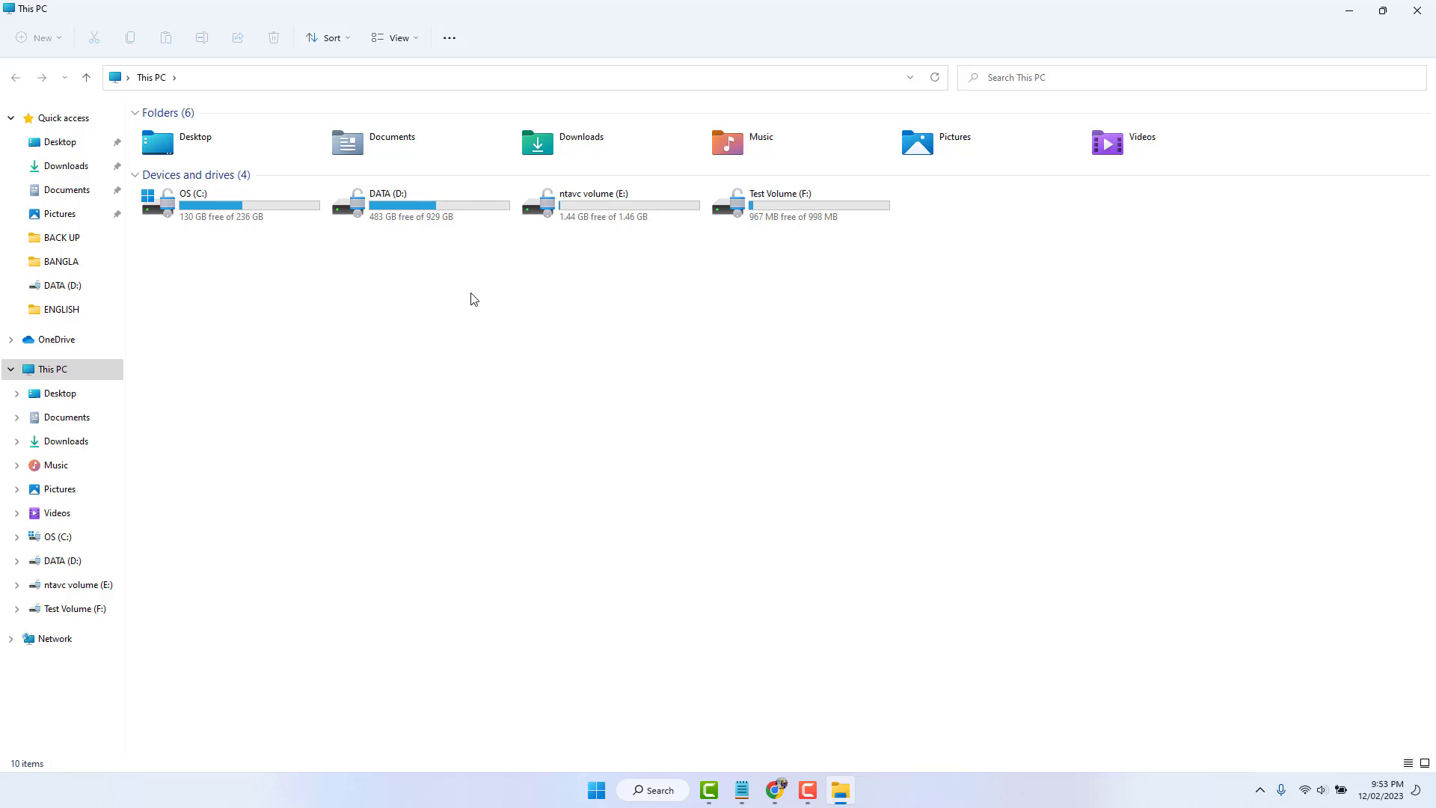
pyautogui.doubleClick(432, 213)
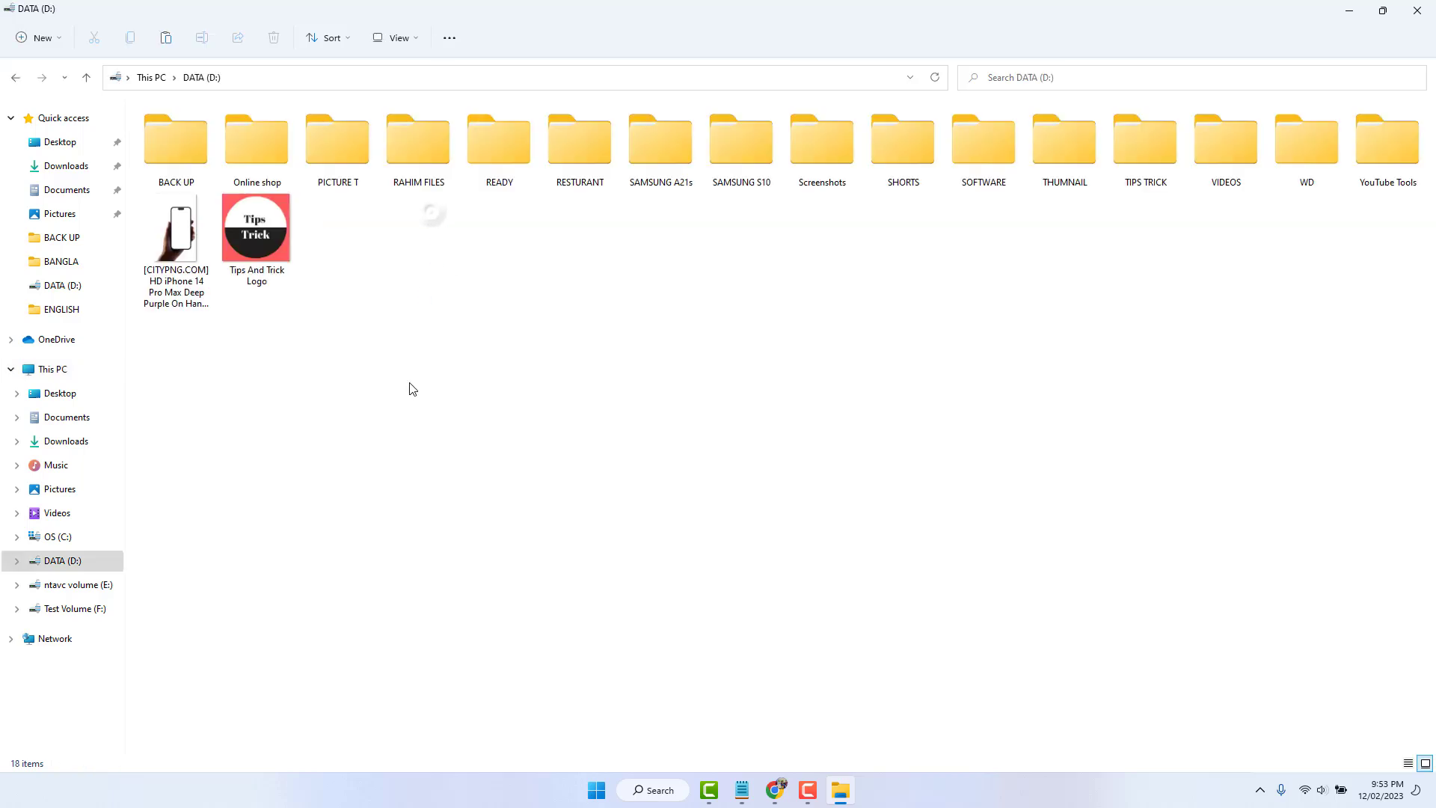
pyautogui.click(281, 276)
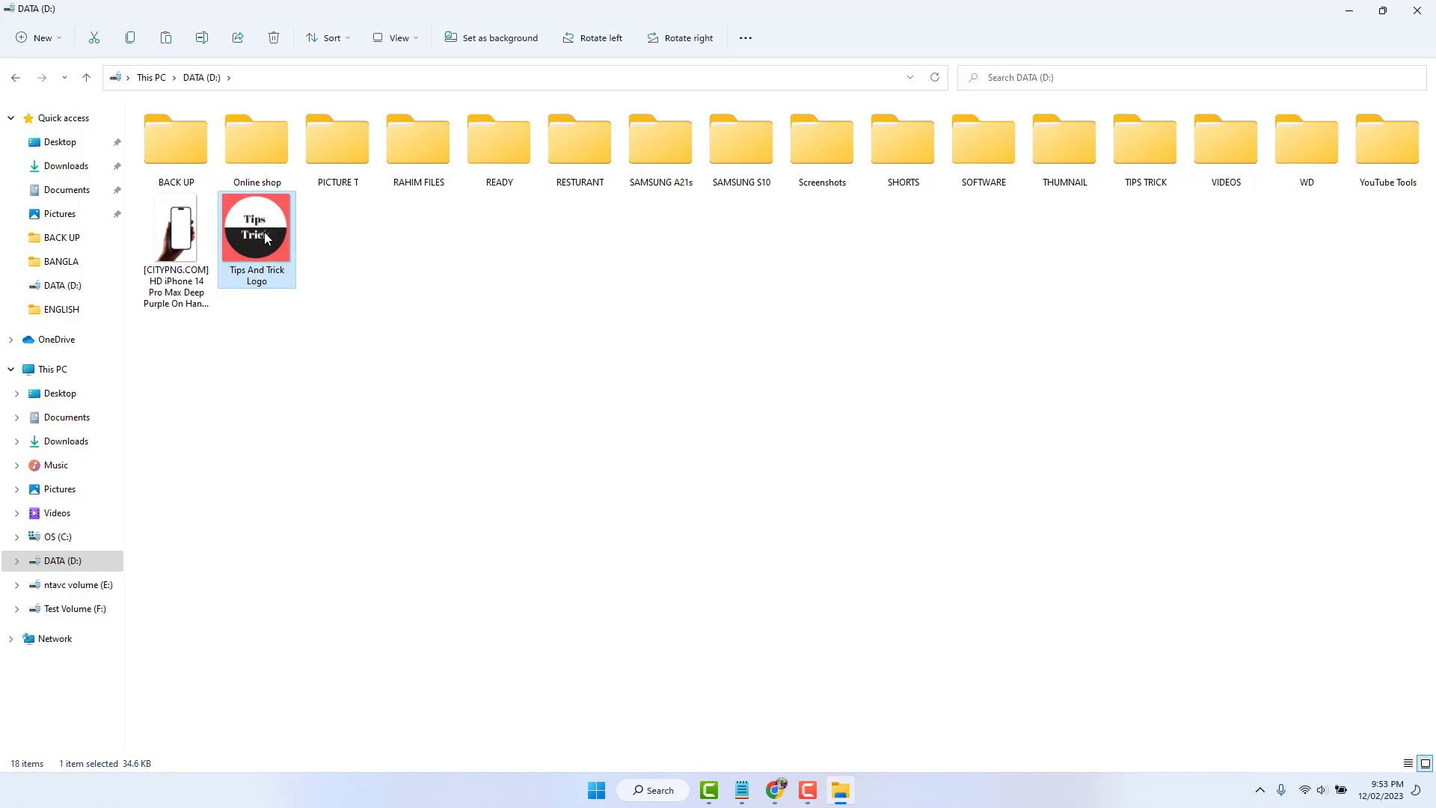
pyautogui.doubleClick(266, 237)
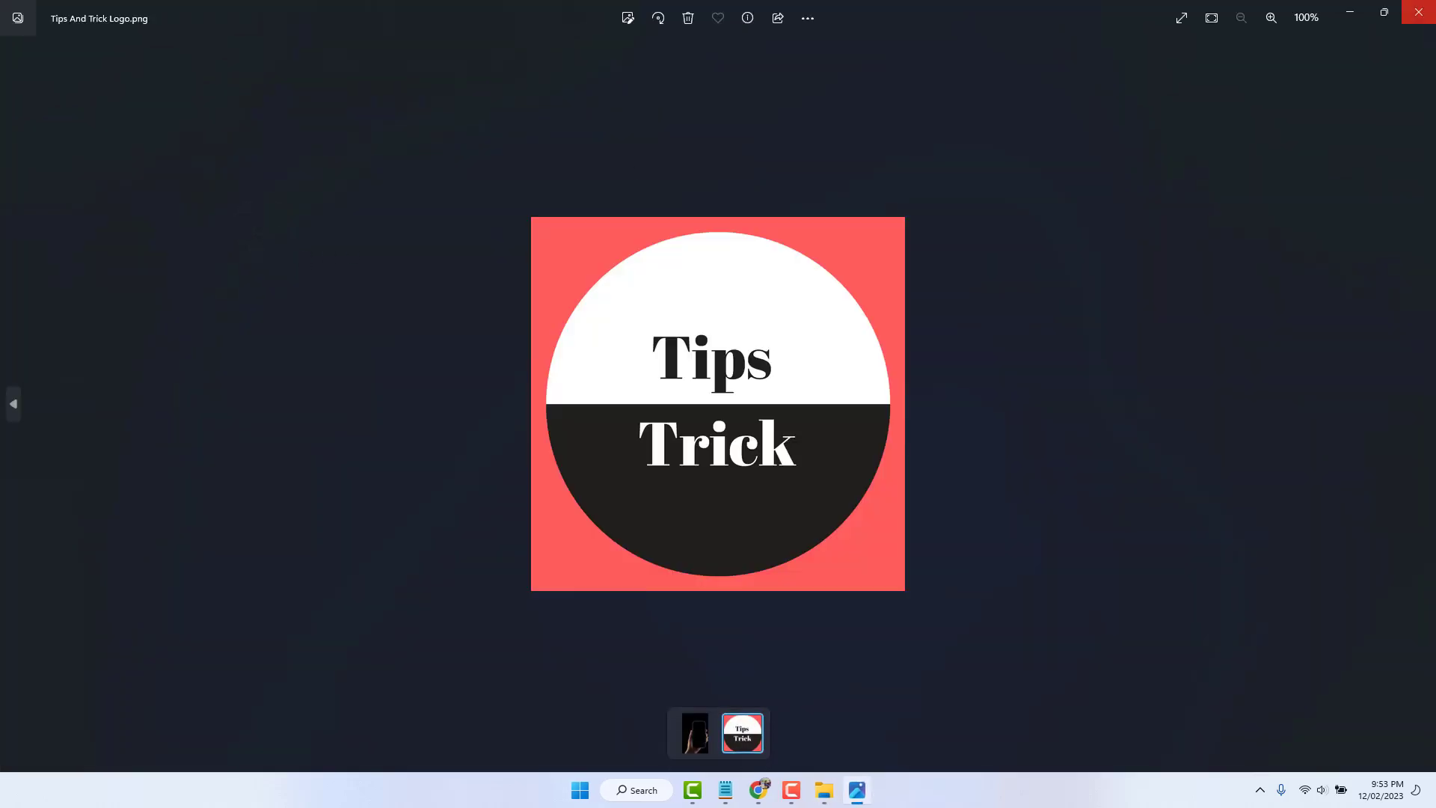
pyautogui.hotkey('alt', 'F4')
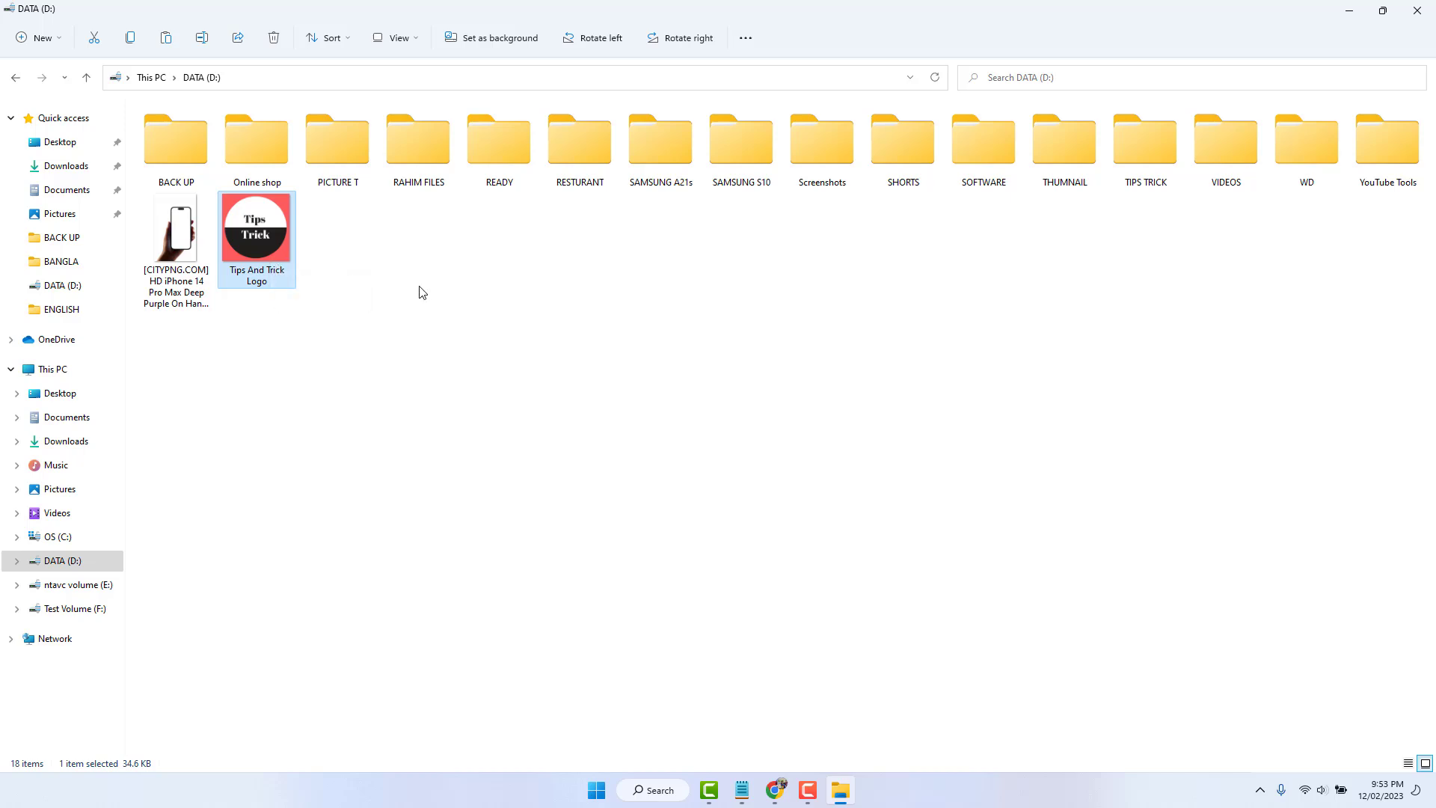
# - Review the Tips And Trick Logo file's Properties, then close the dialog
pyautogui.rightClick(253, 268)
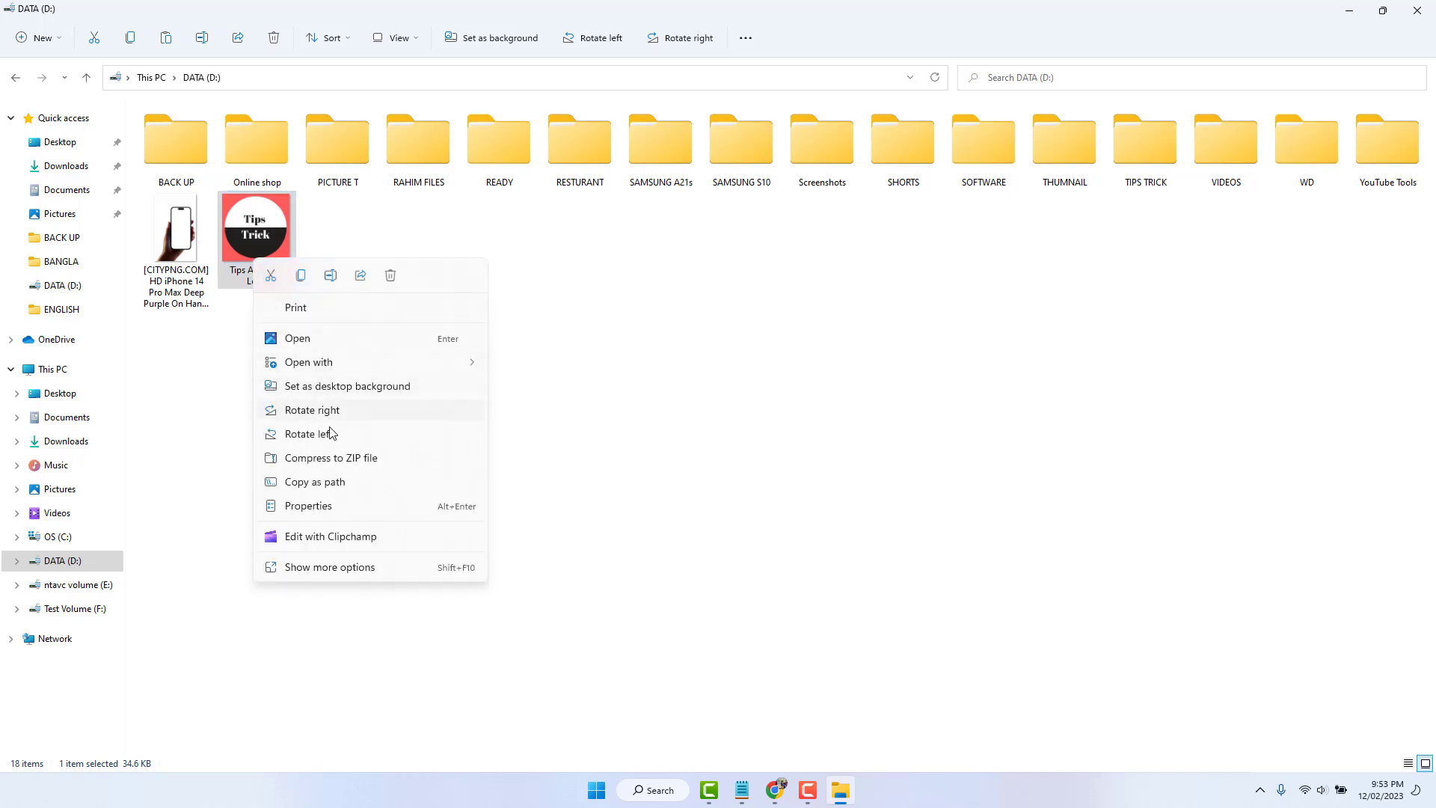
pyautogui.click(311, 506)
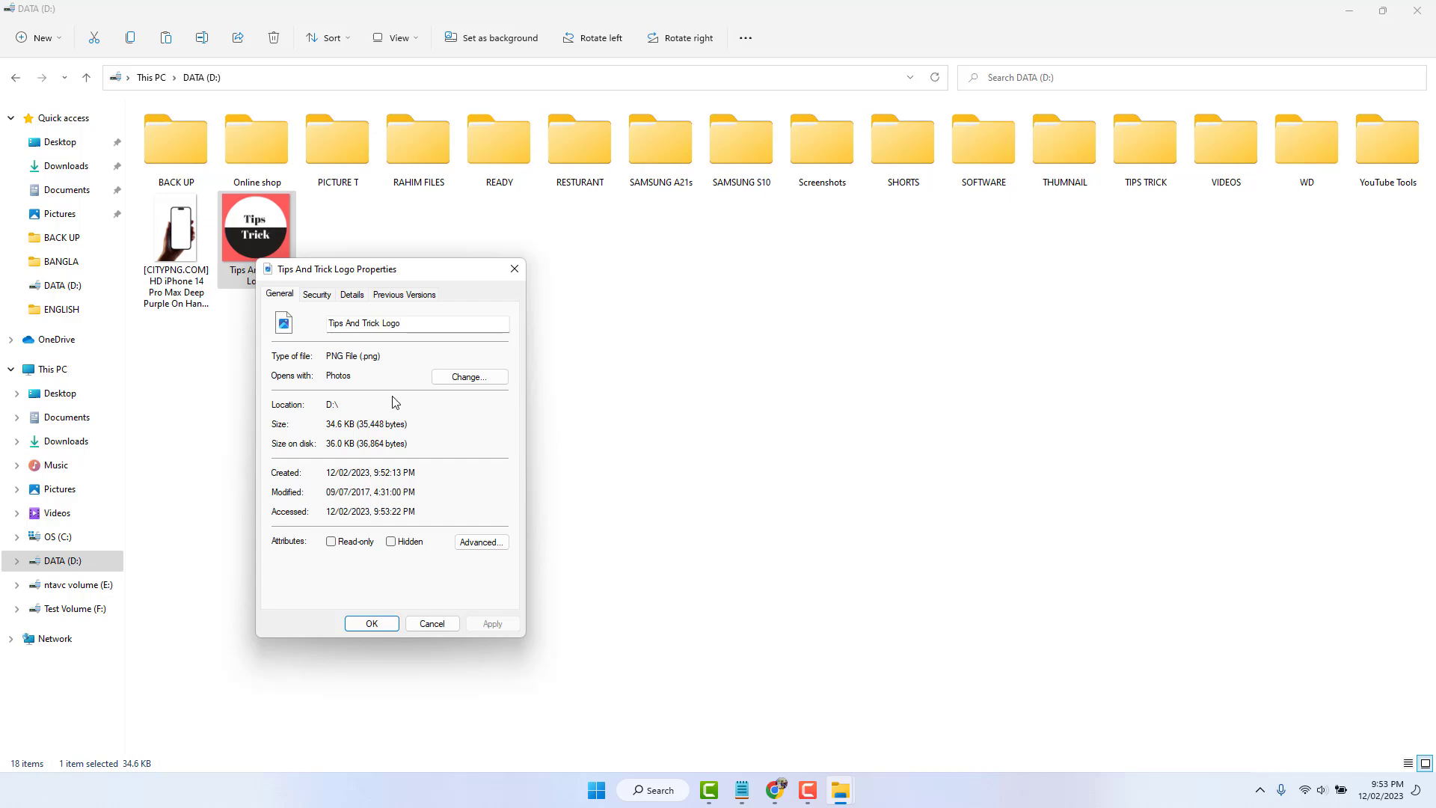
pyautogui.click(431, 623)
pyautogui.click(638, 597)
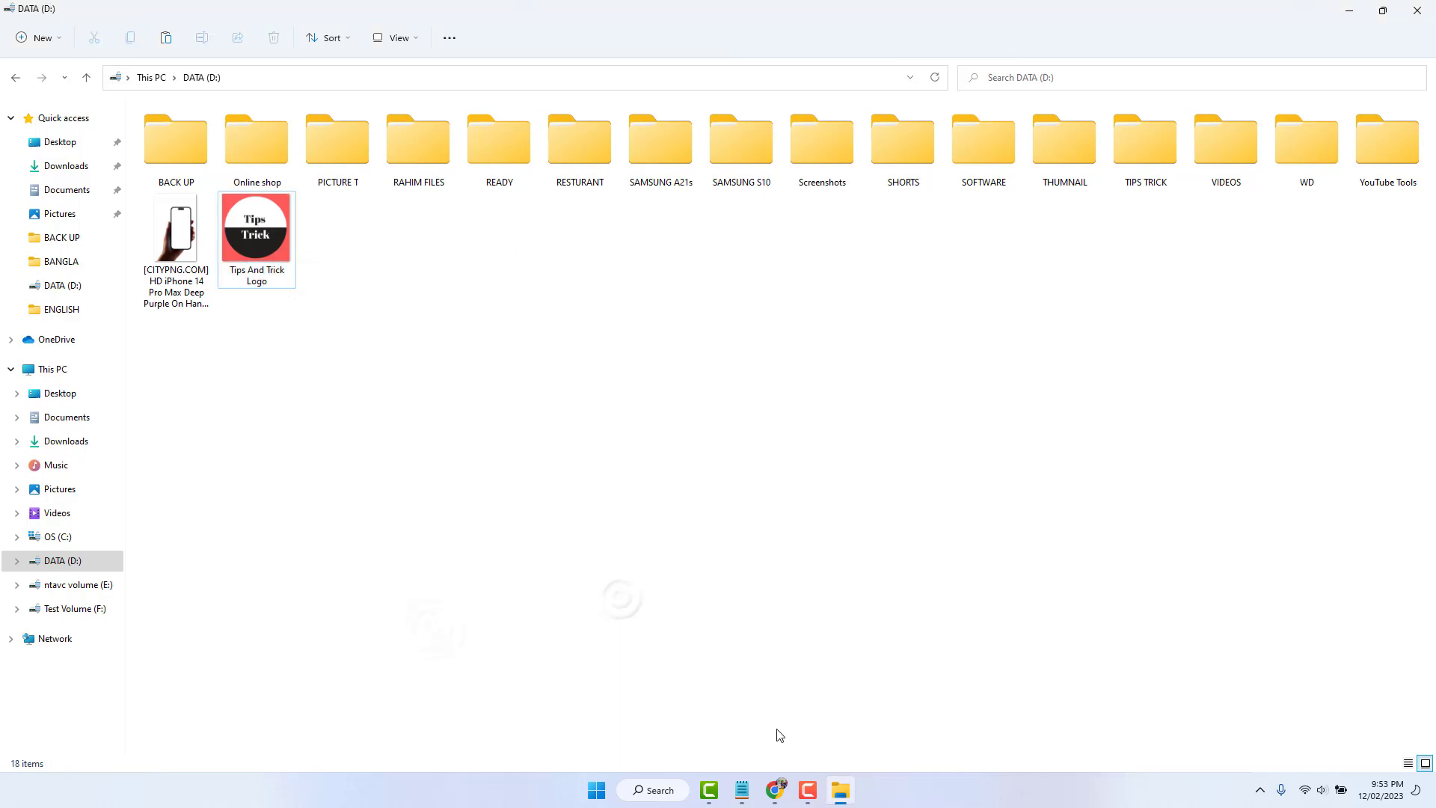
# - Upload Tips And Trick Logo.png to CloudConvert
pyautogui.click(778, 793)
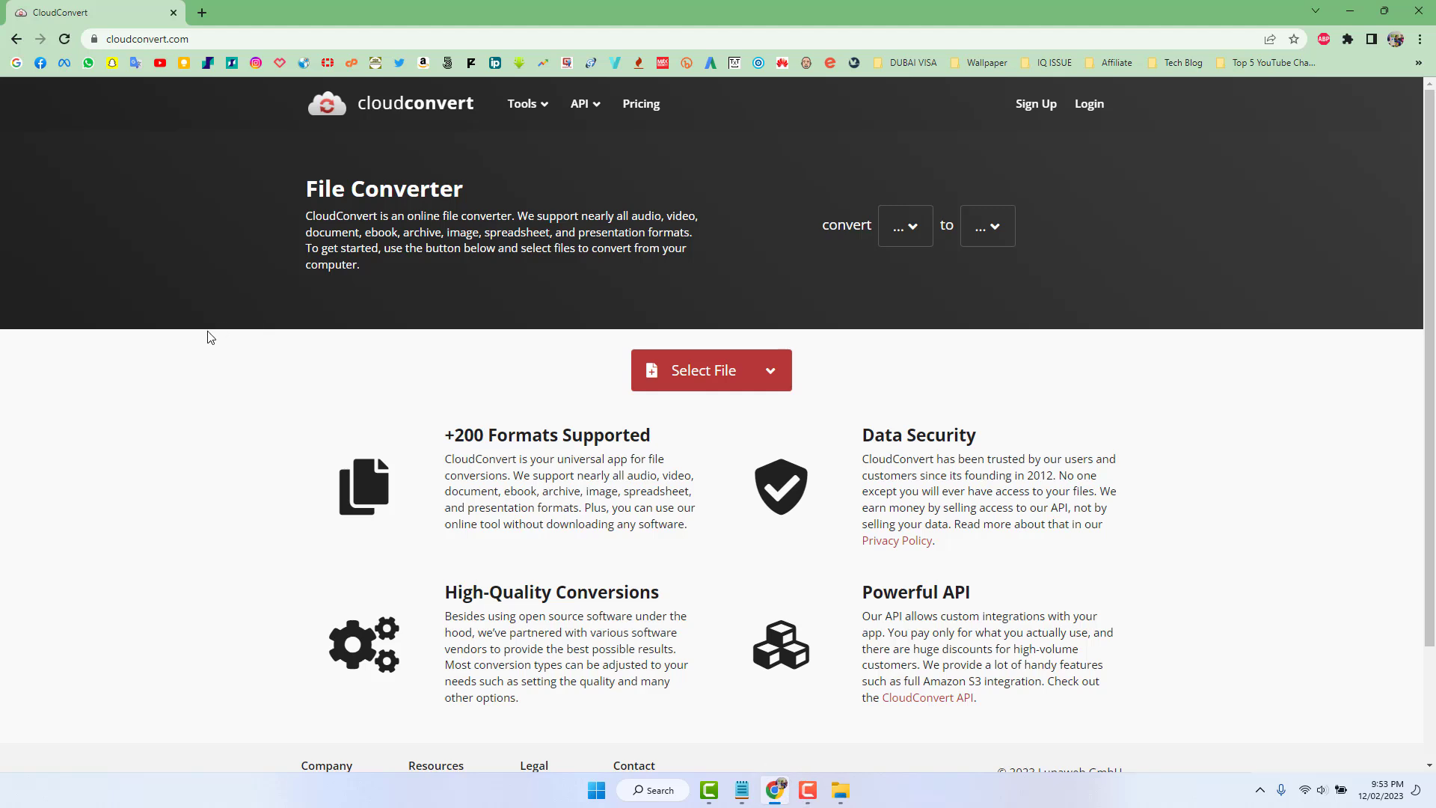
pyautogui.click(213, 38)
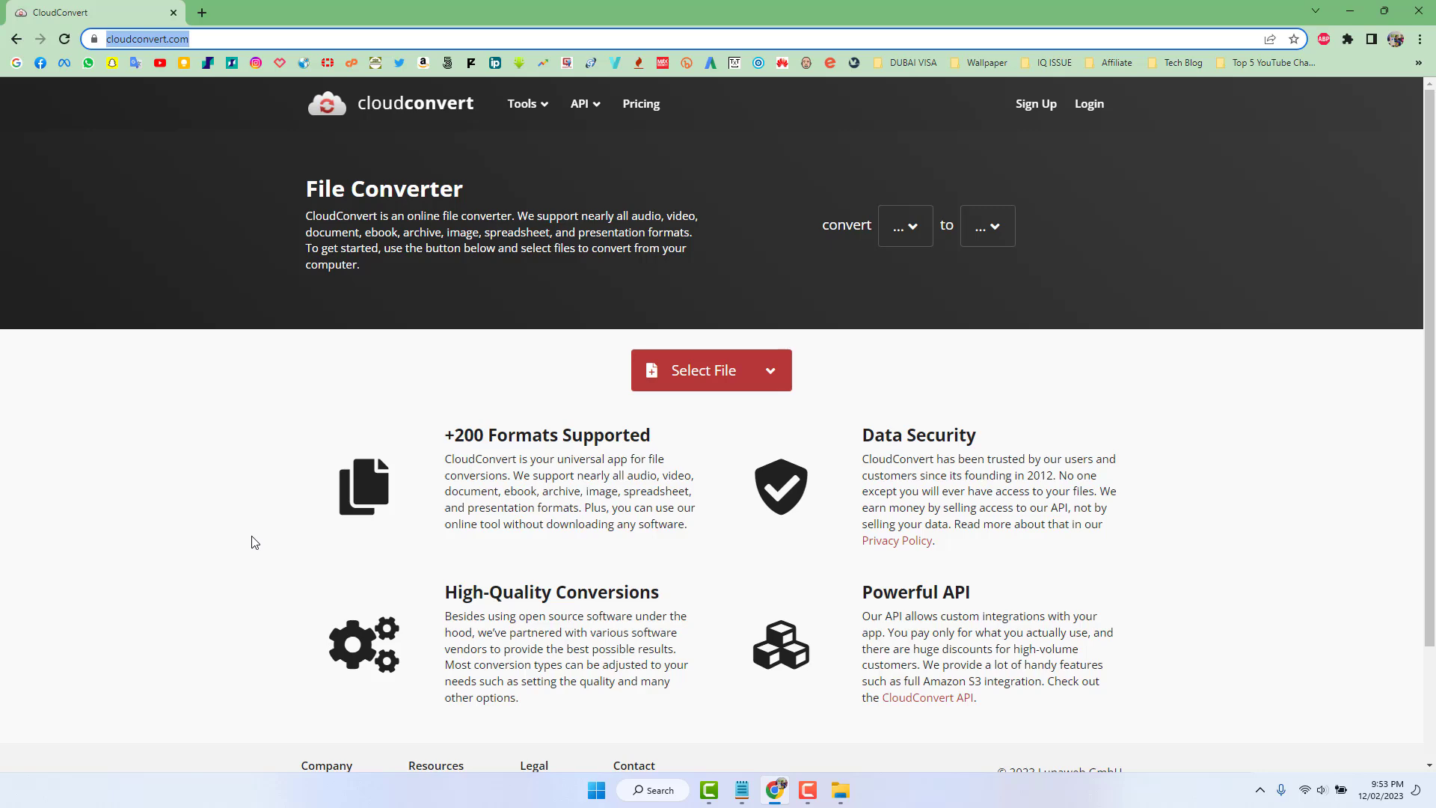
pyautogui.click(699, 380)
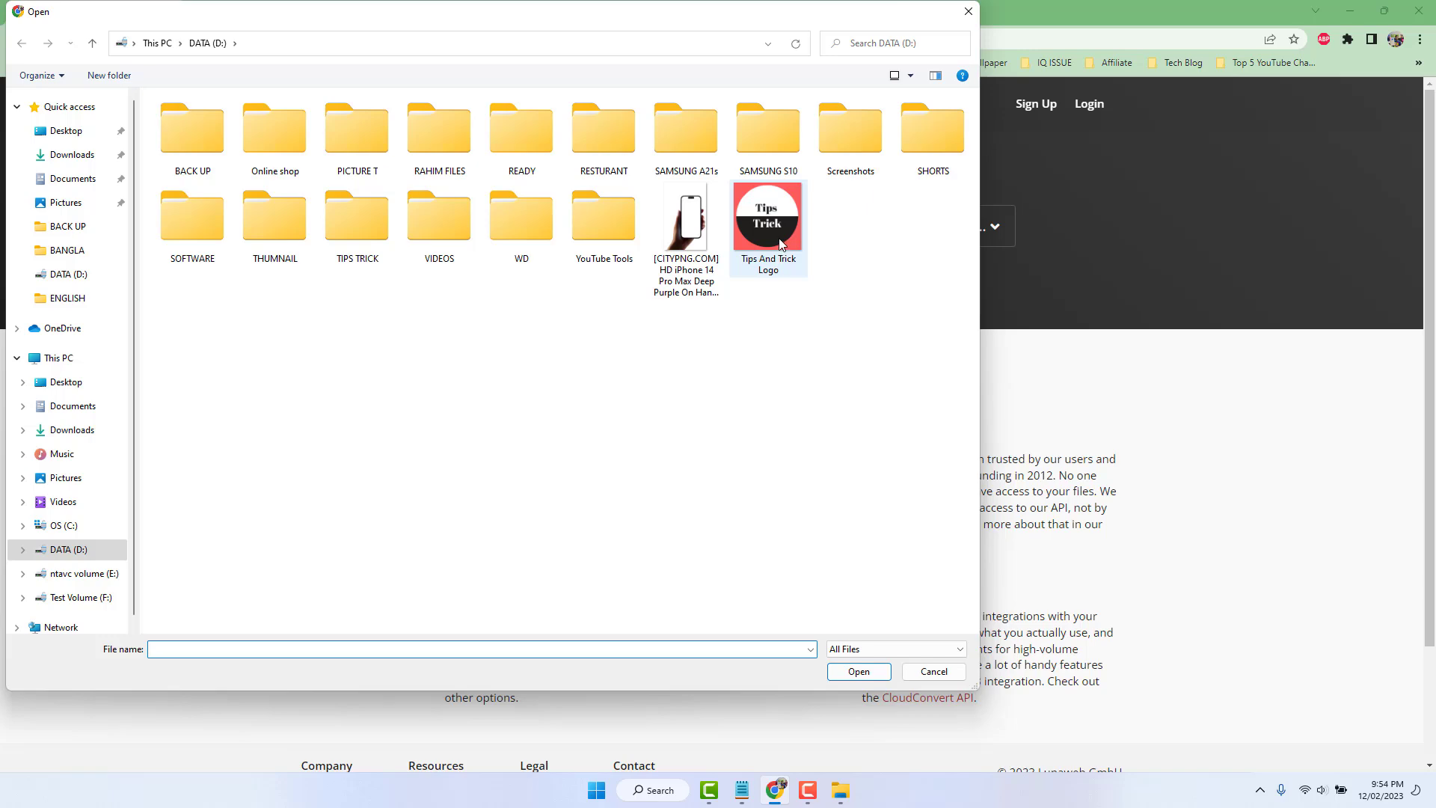
pyautogui.click(780, 244)
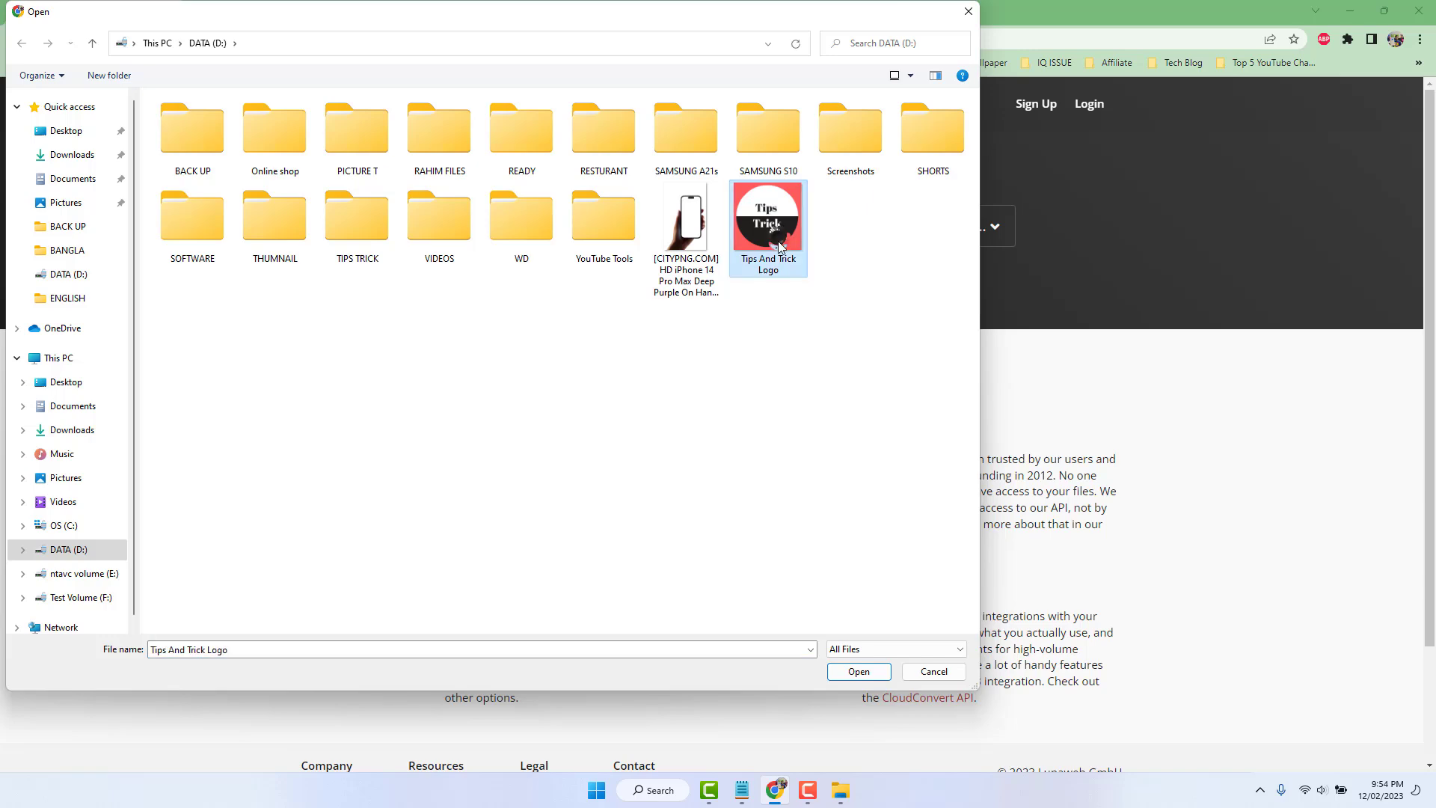
pyautogui.click(856, 671)
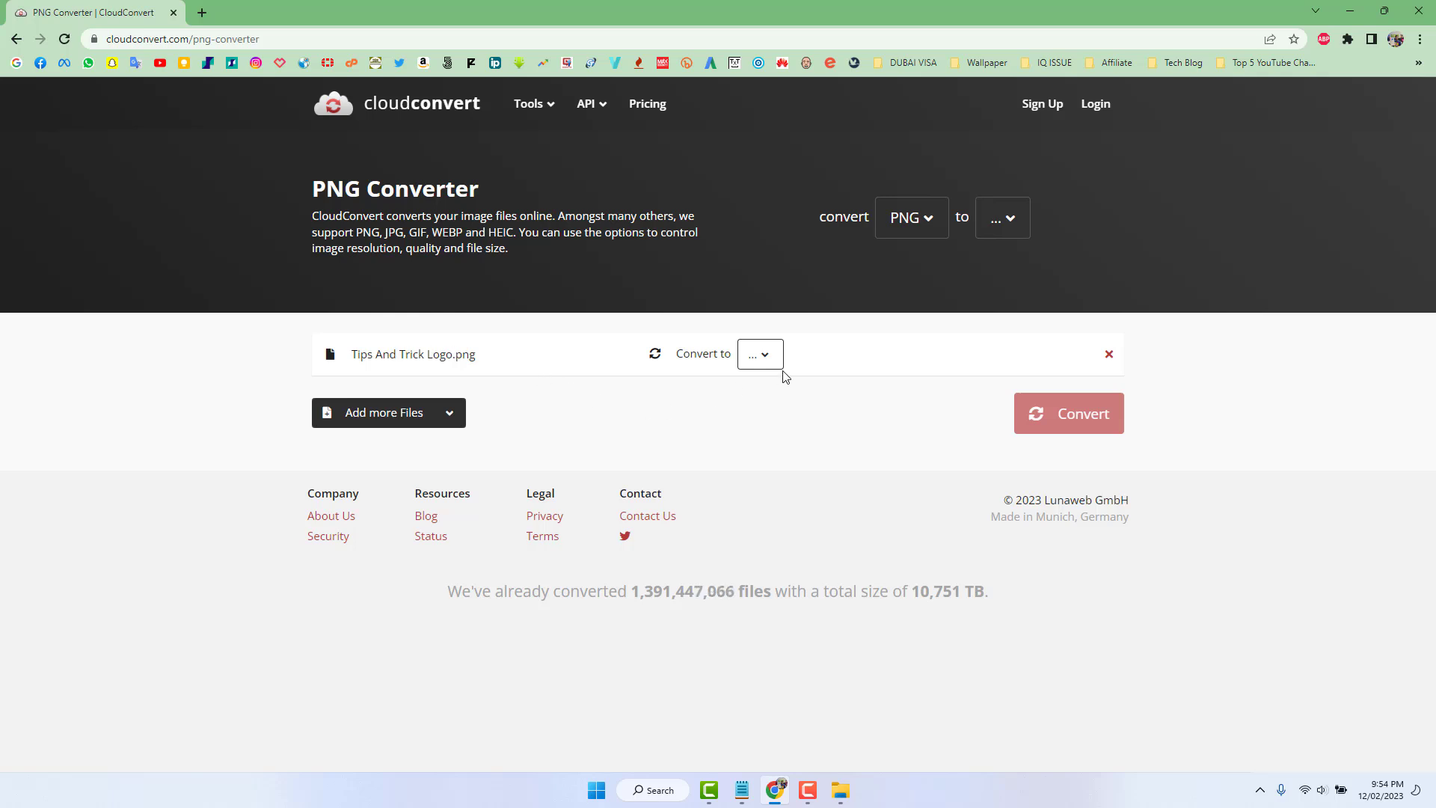
# - Convert the logo to ICO and download Tips And Trick Logo.ico
pyautogui.click(761, 354)
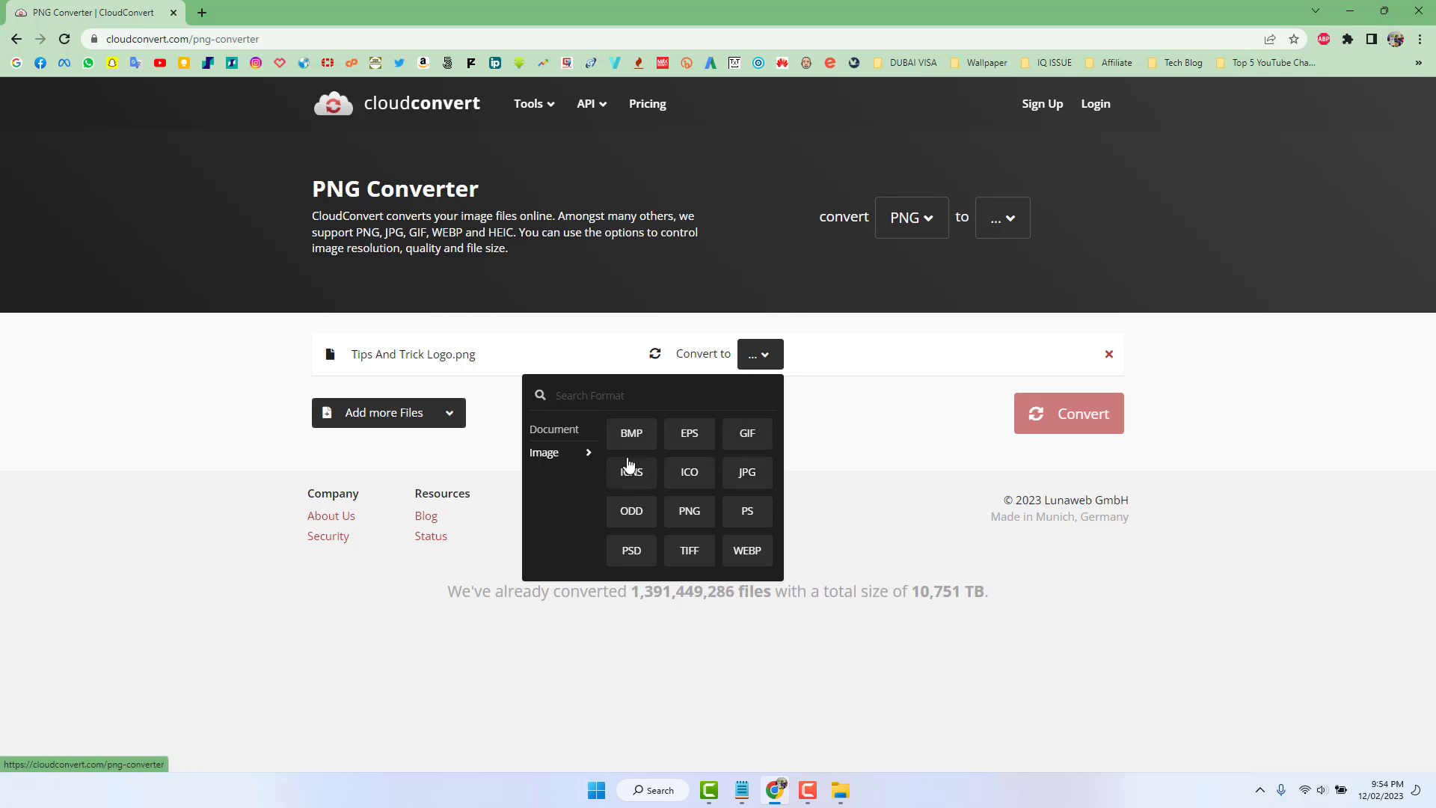
pyautogui.click(689, 478)
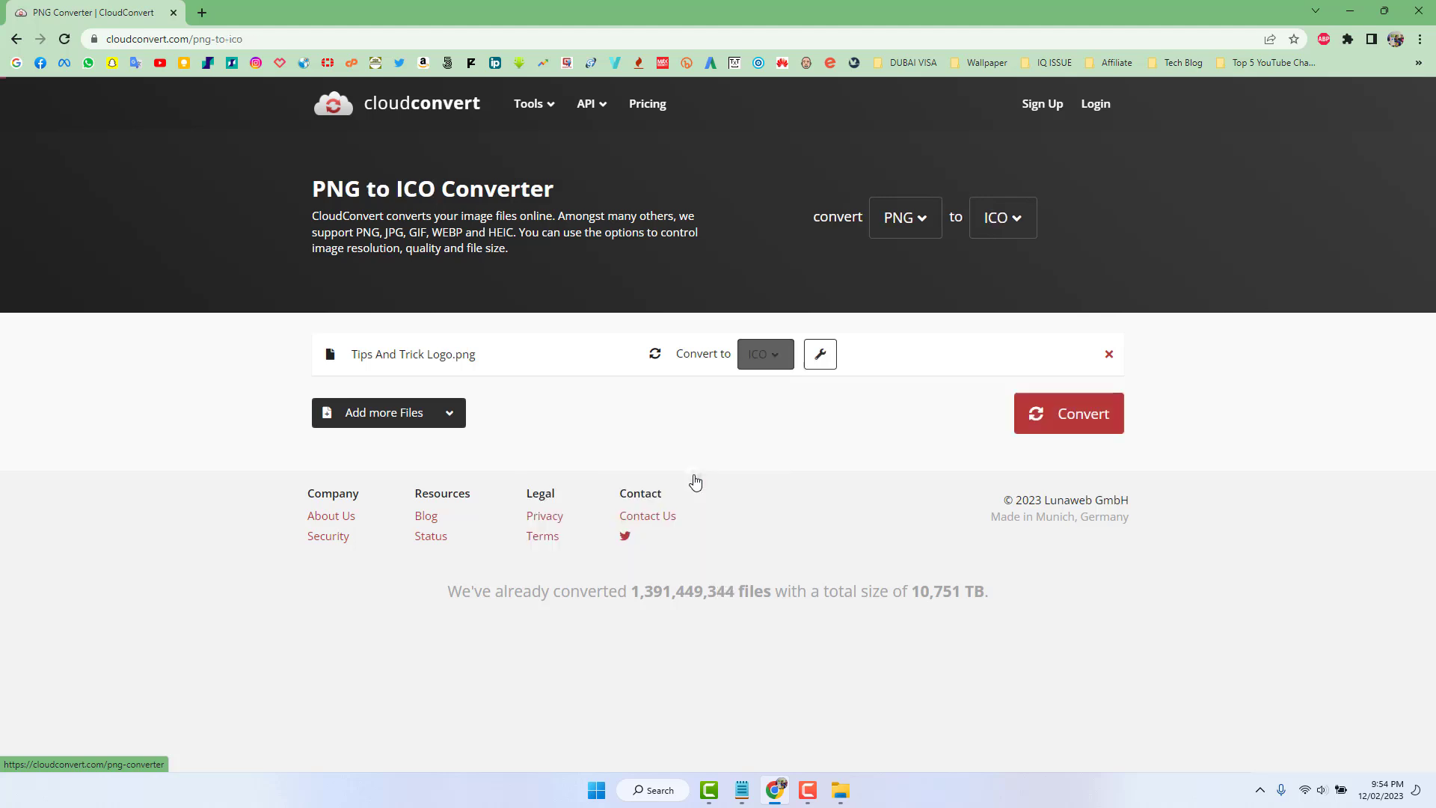
pyautogui.click(1084, 420)
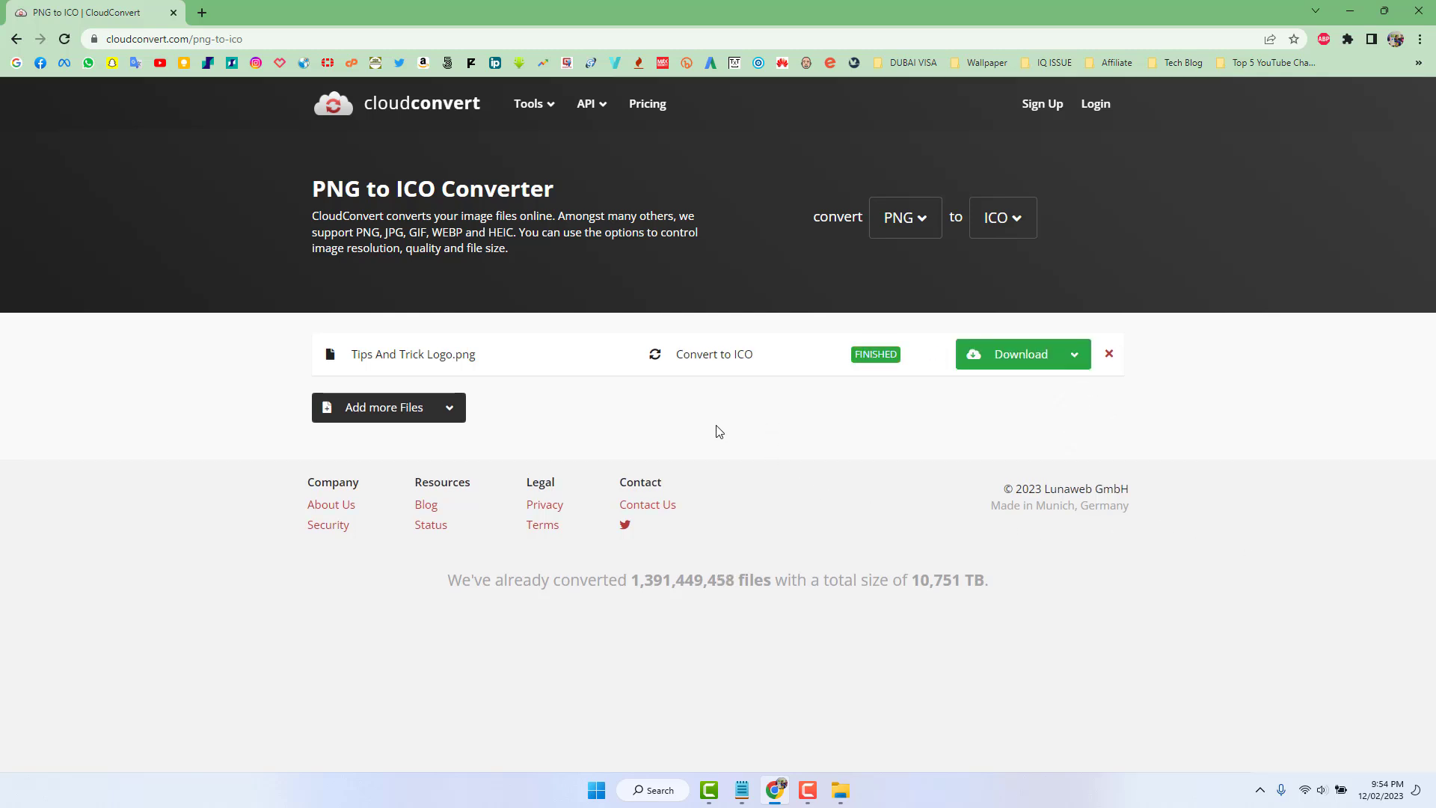
pyautogui.click(1013, 357)
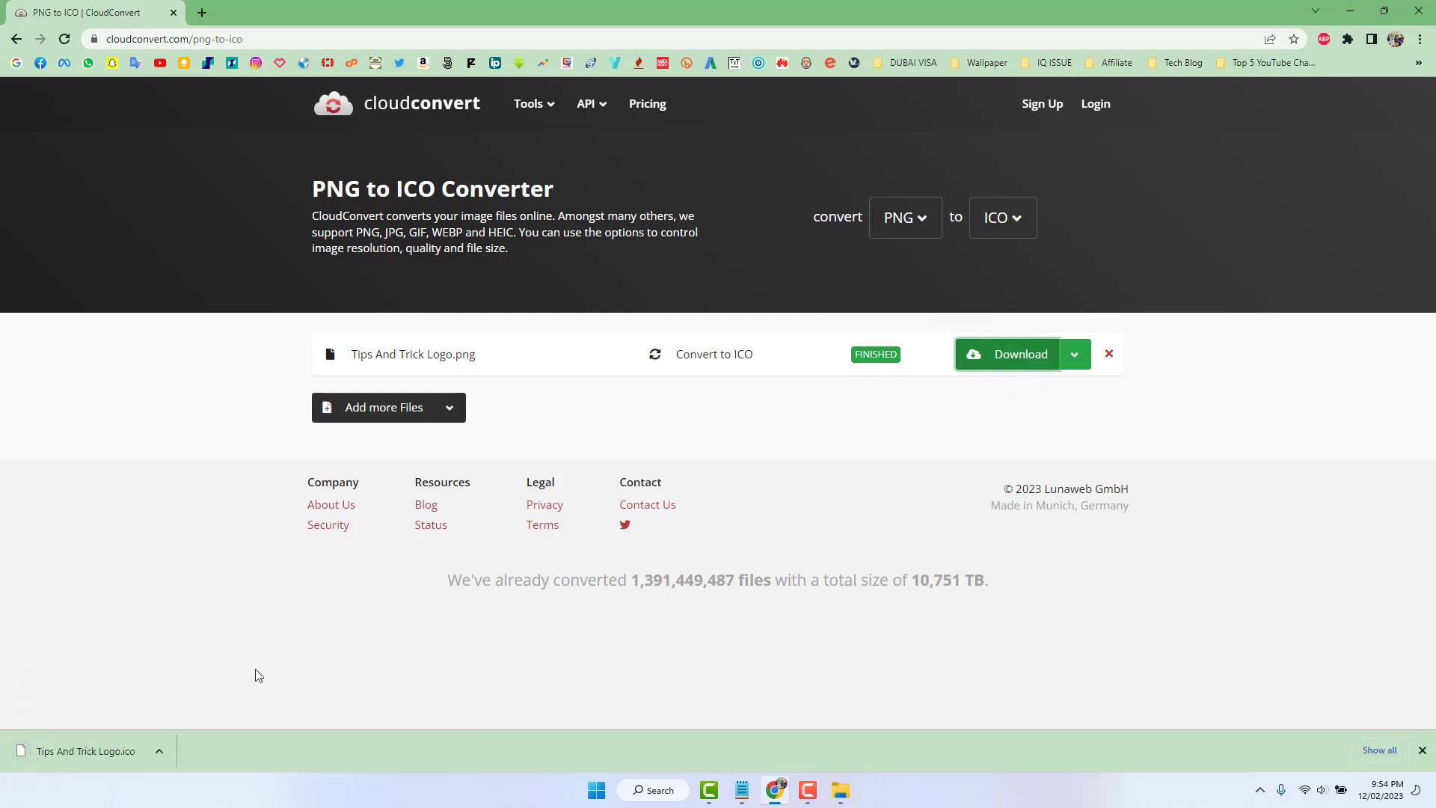
# - Show the downloaded Tips And Trick Logo icon in the Downloads folder
pyautogui.rightClick(85, 757)
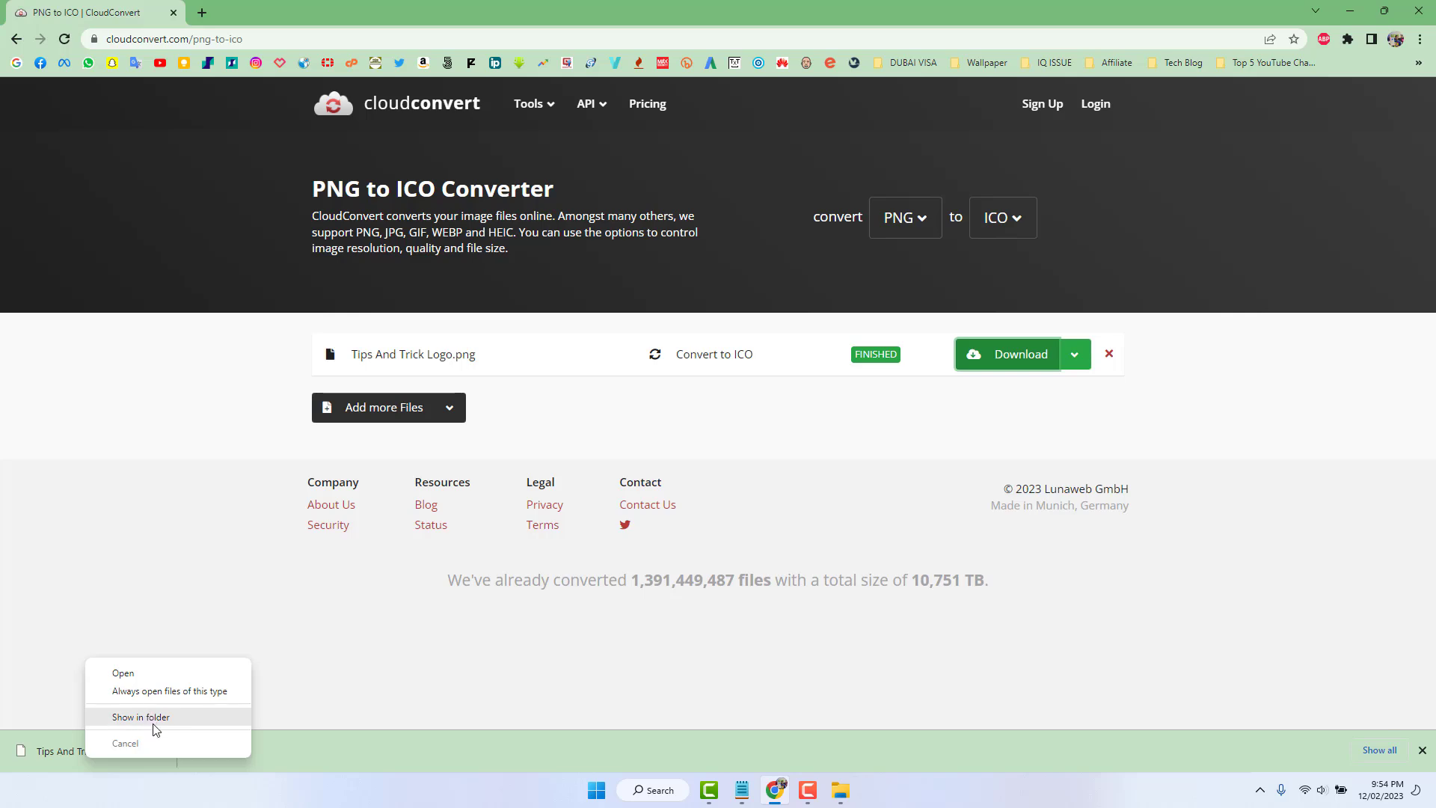
pyautogui.click(158, 719)
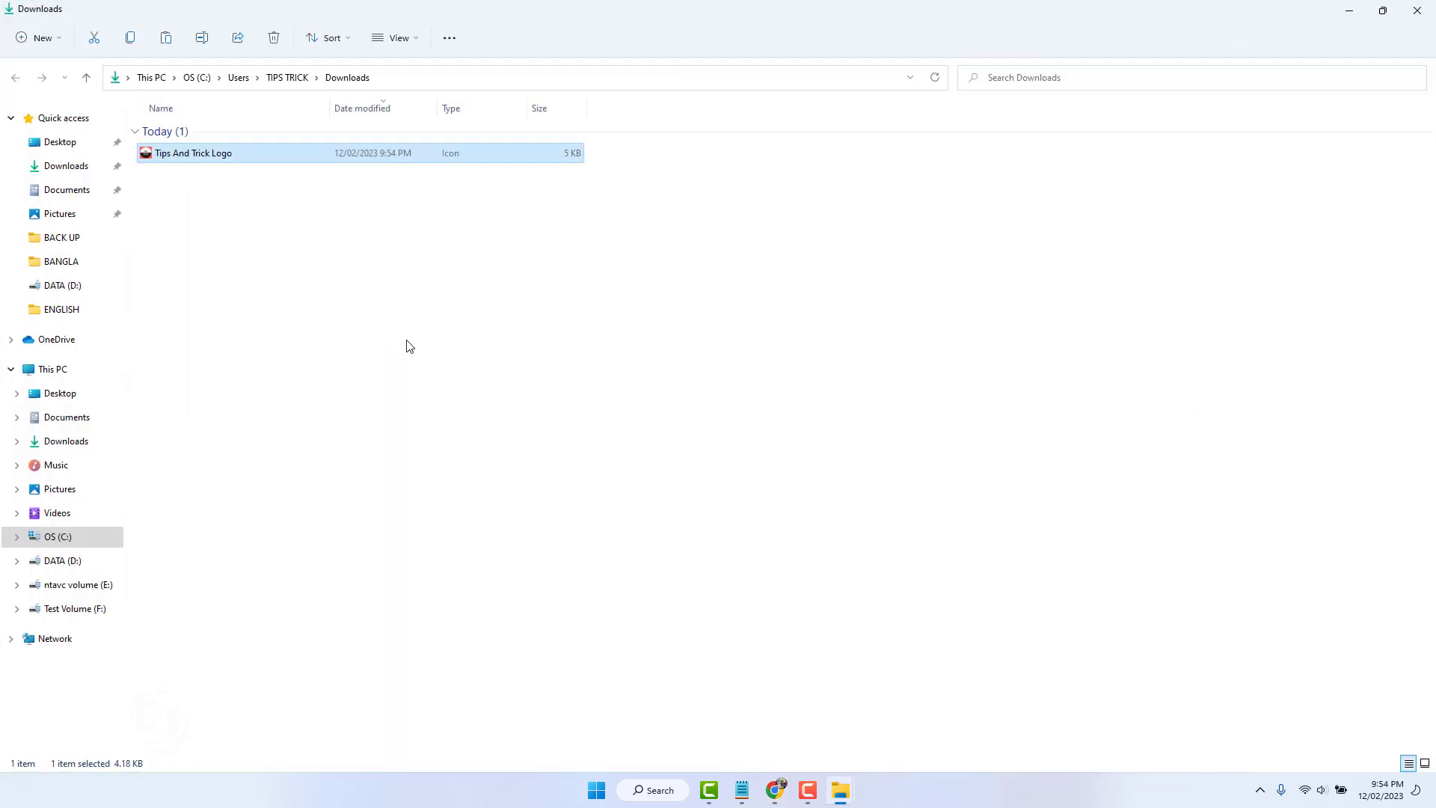
pyautogui.click(190, 154)
# - Confirm in the icon's Properties that its type is Icon (.ico), then close it
pyautogui.rightClick(225, 154)
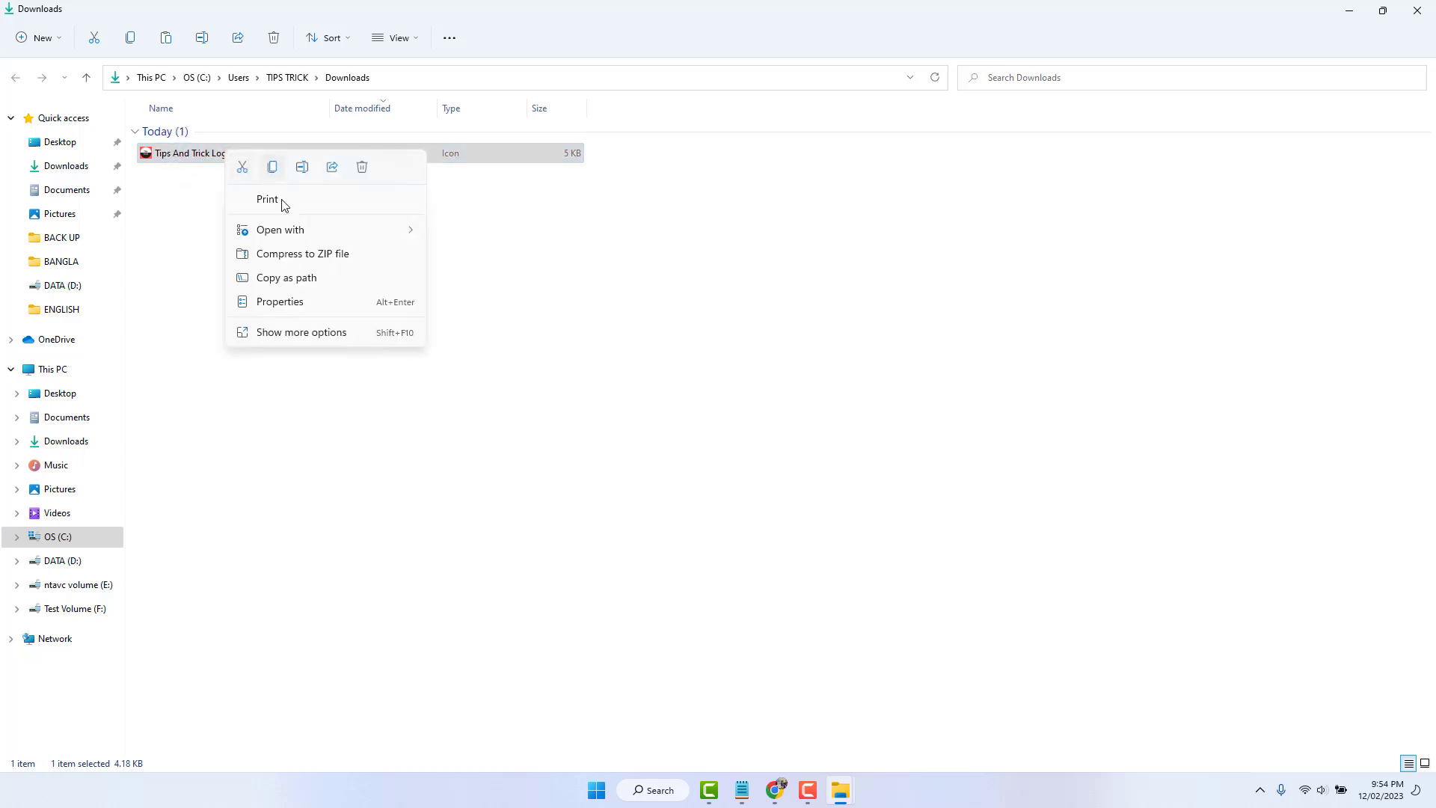
pyautogui.click(290, 301)
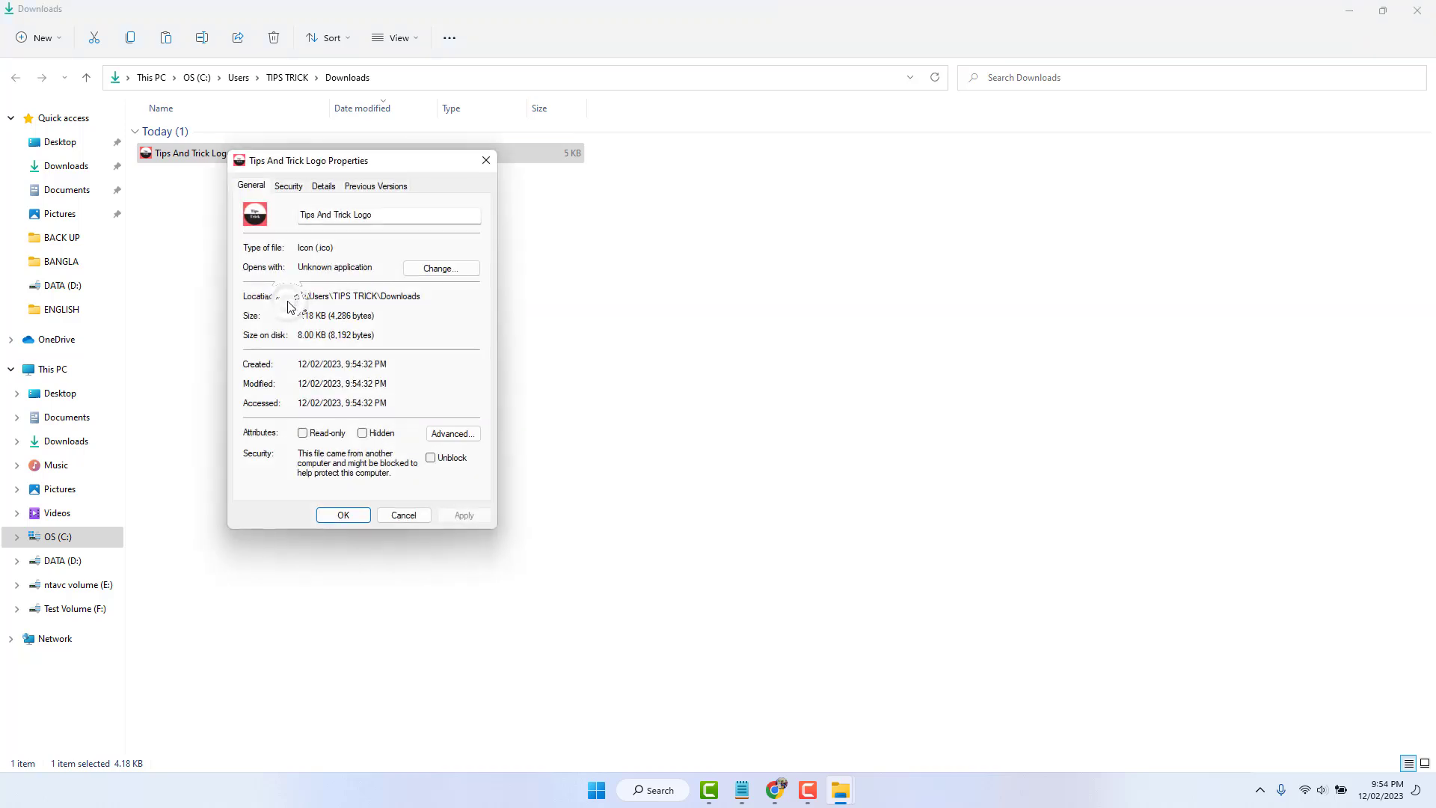
pyautogui.doubleClick(322, 248)
pyautogui.click(403, 514)
pyautogui.click(262, 293)
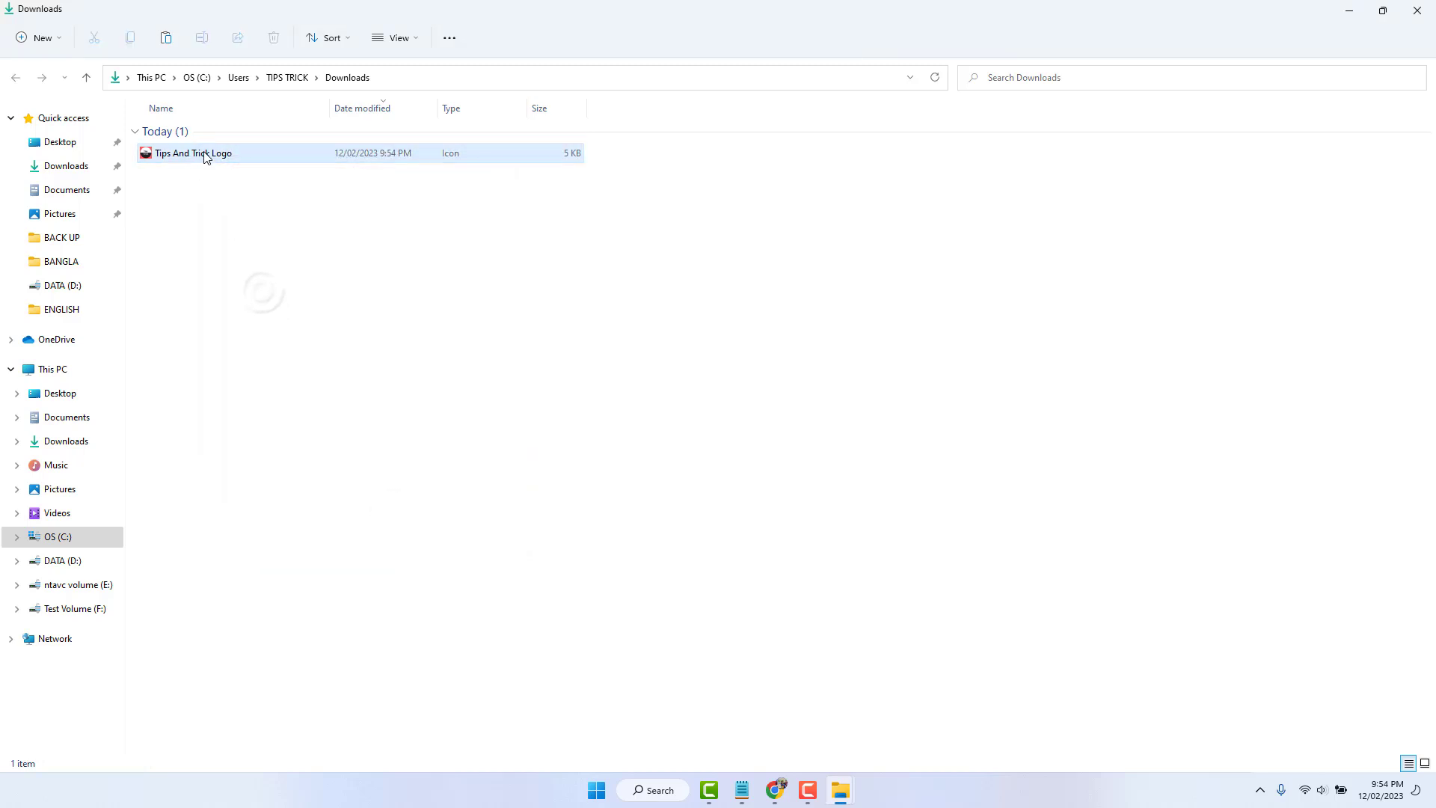
pyautogui.moveTo(222, 162)
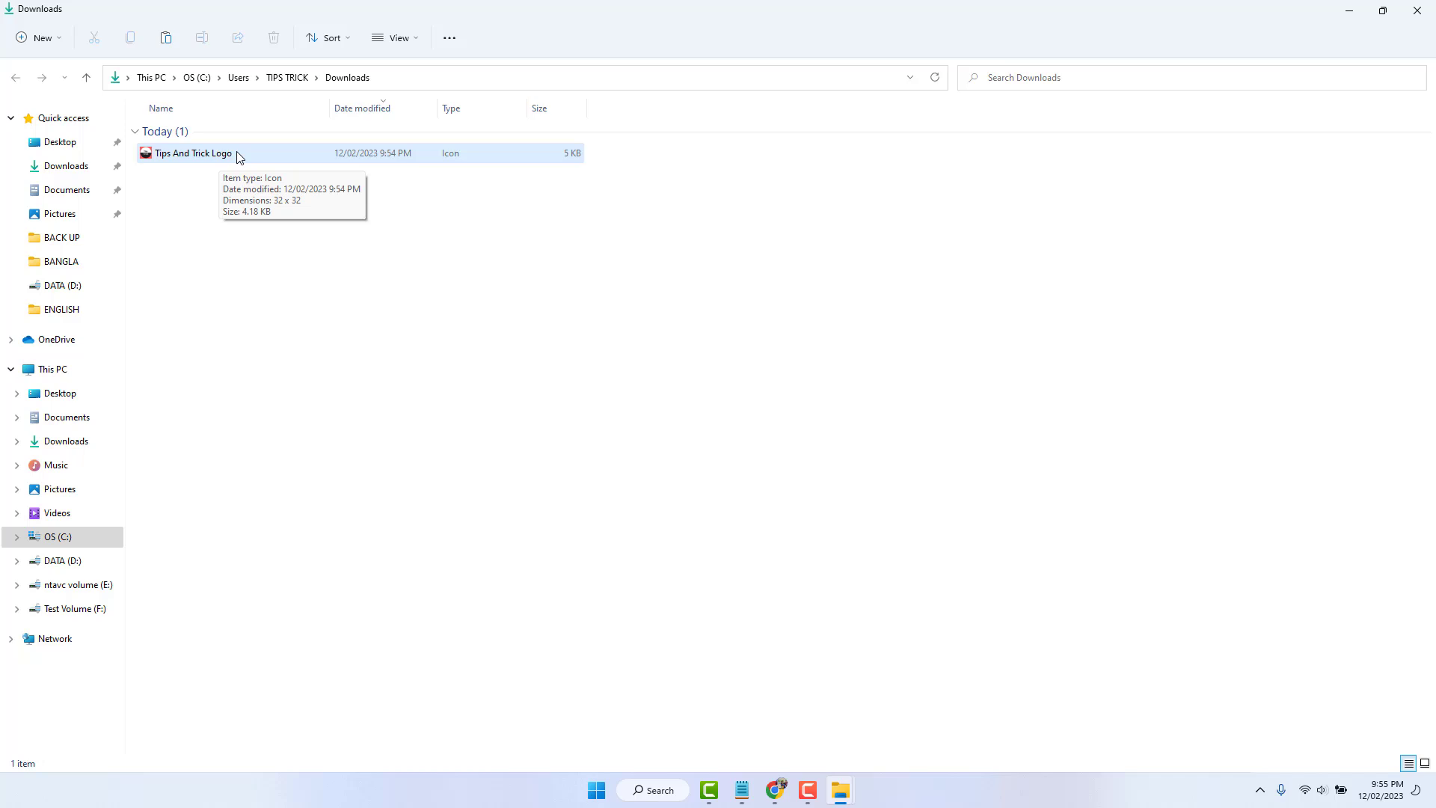
# - Copy the Tips And Trick Logo icon and create a Driver Icon folder on DATA (D:)
pyautogui.rightClick(206, 152)
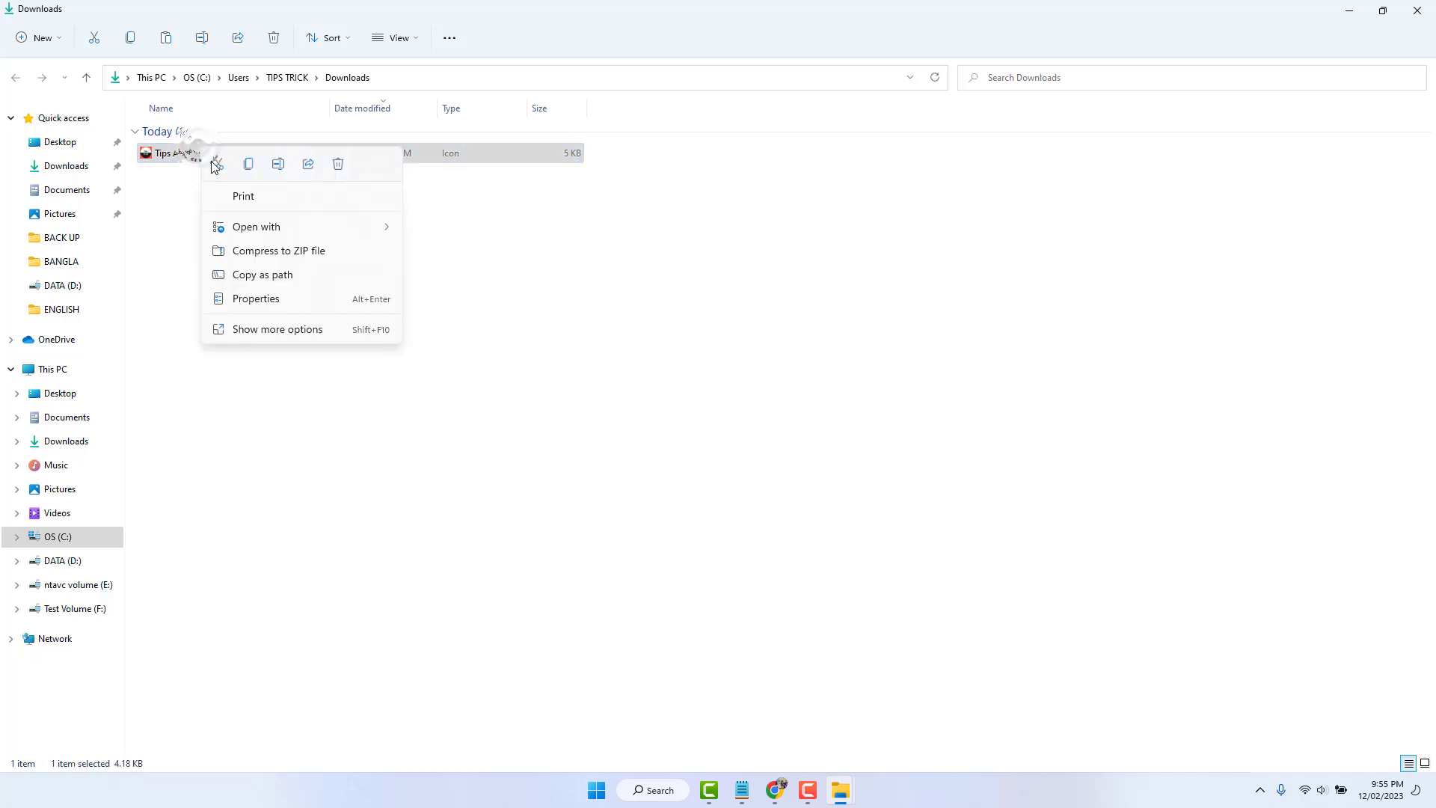
pyautogui.click(249, 166)
pyautogui.click(75, 561)
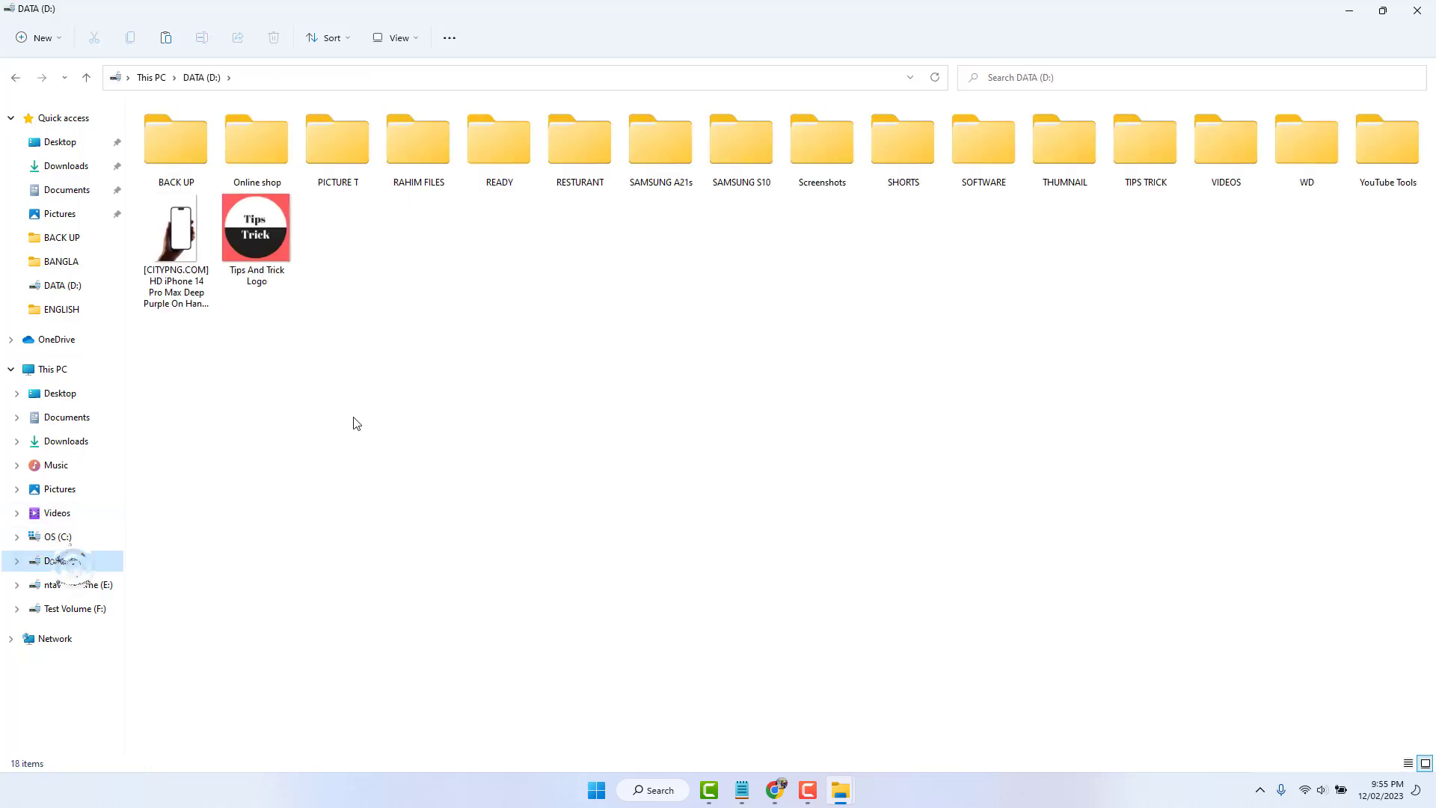
pyautogui.rightClick(357, 363)
pyautogui.moveTo(446, 515)
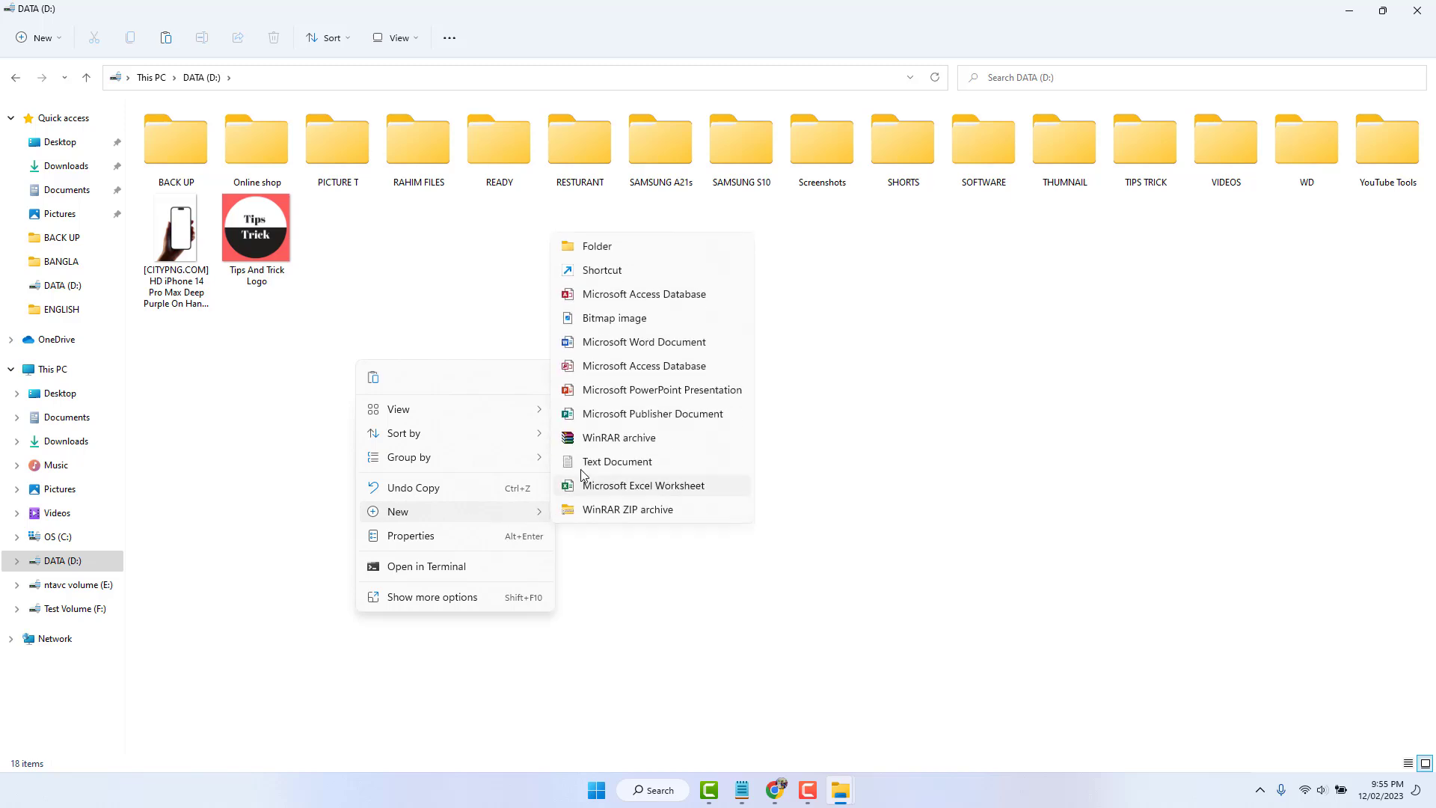
pyautogui.click(645, 252)
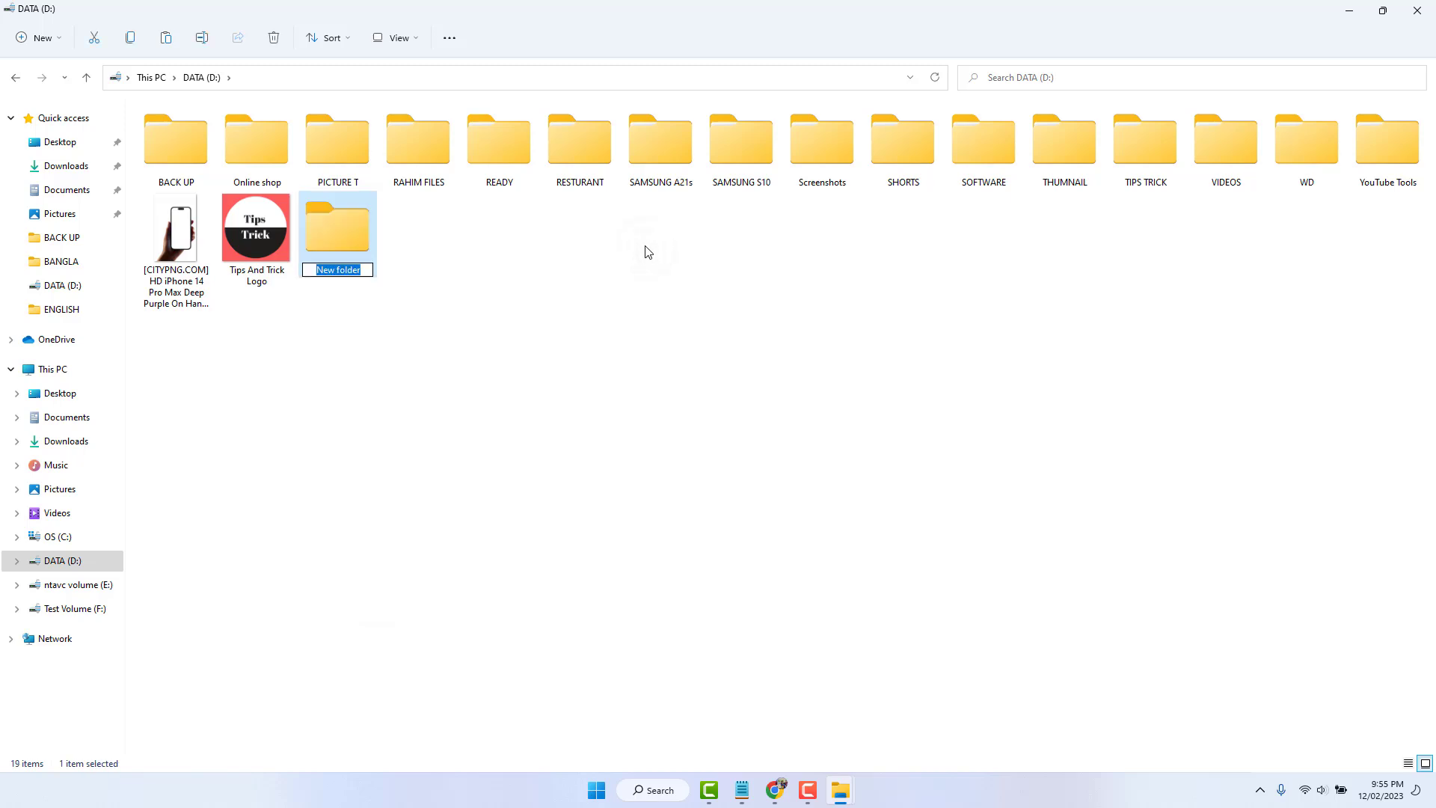
pyautogui.write('Driver Icon')
pyautogui.press('Return')
# - Paste the icon into the Driver Icon folder and clear the screen to the desktop
pyautogui.doubleClick(331, 242)
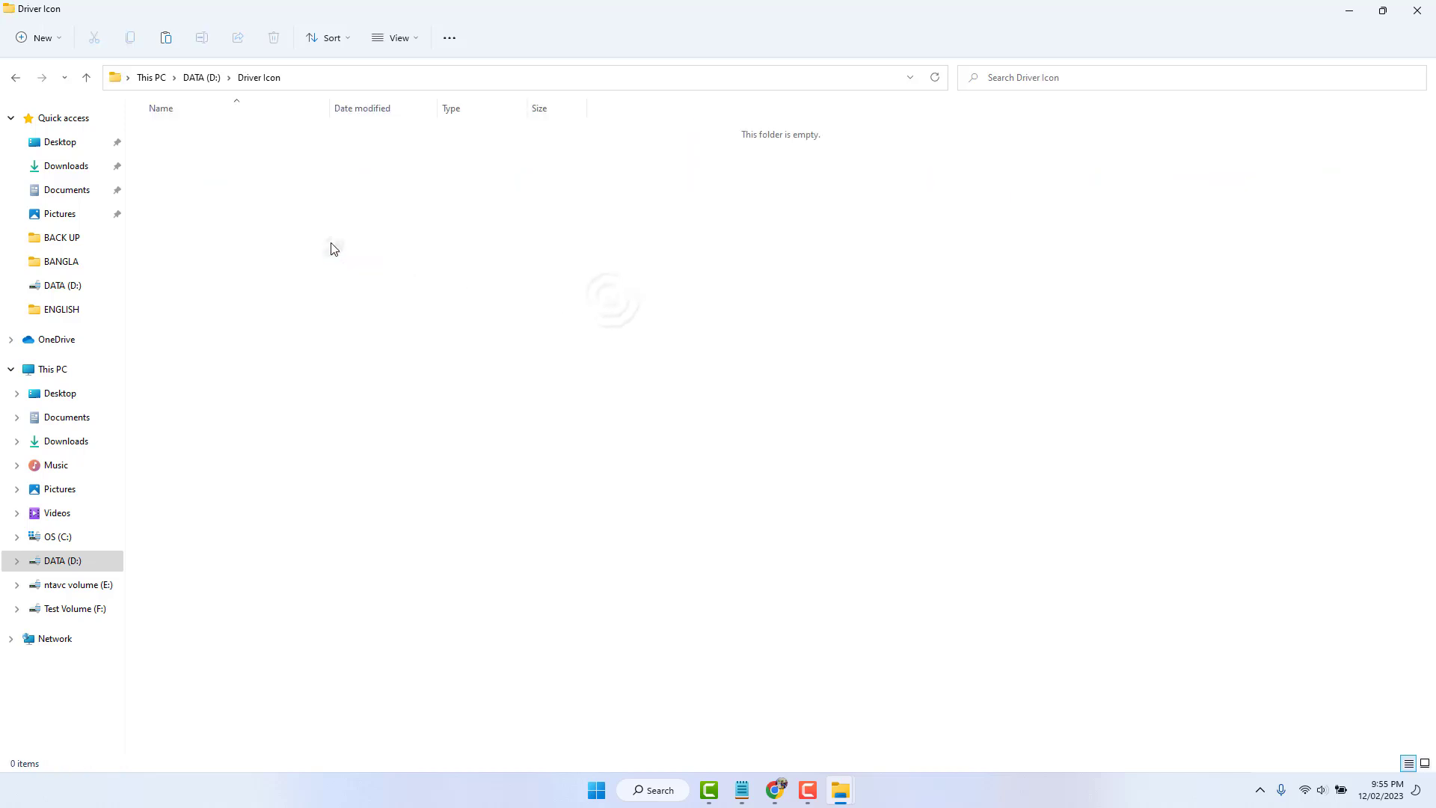
pyautogui.rightClick(333, 242)
pyautogui.click(340, 260)
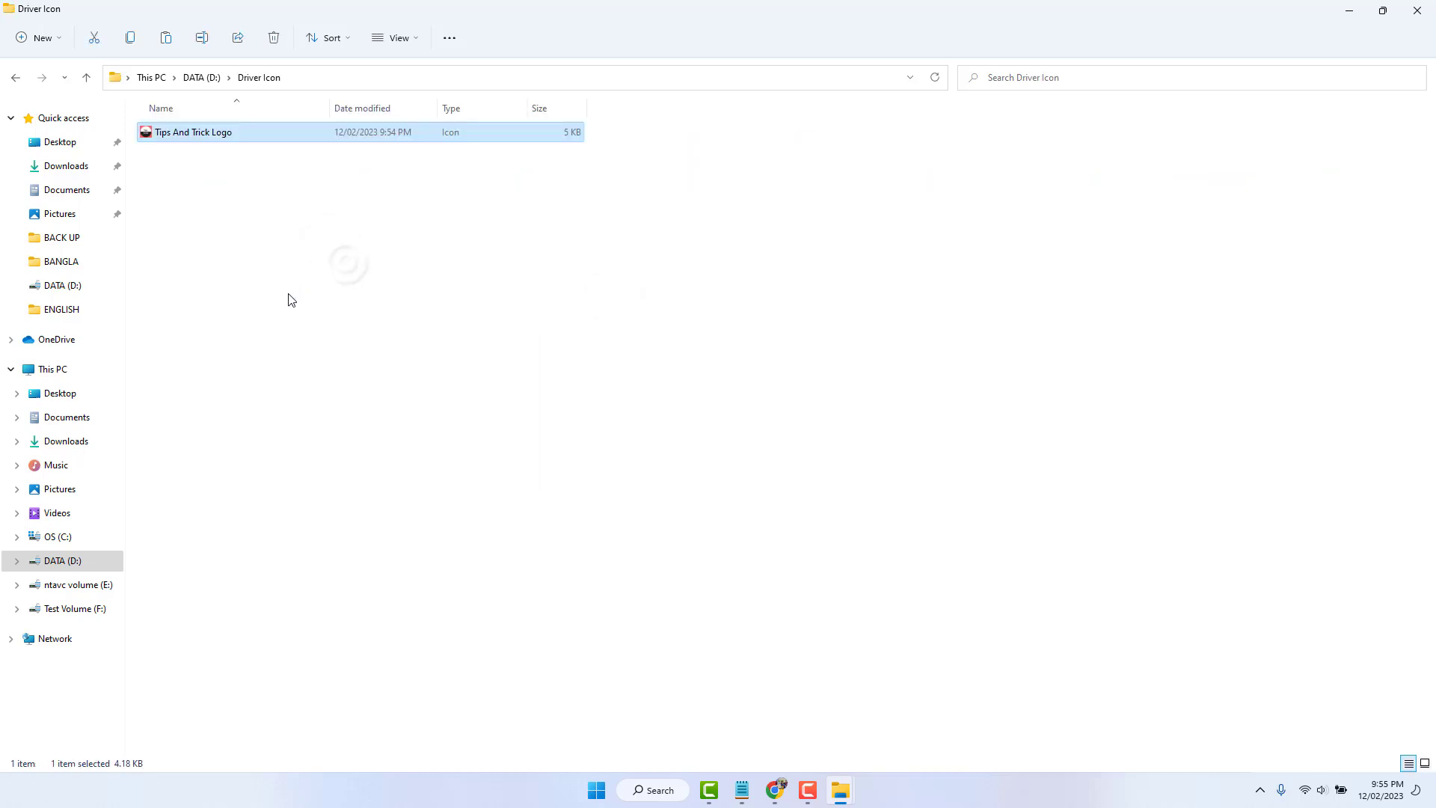
pyautogui.click(1349, 9)
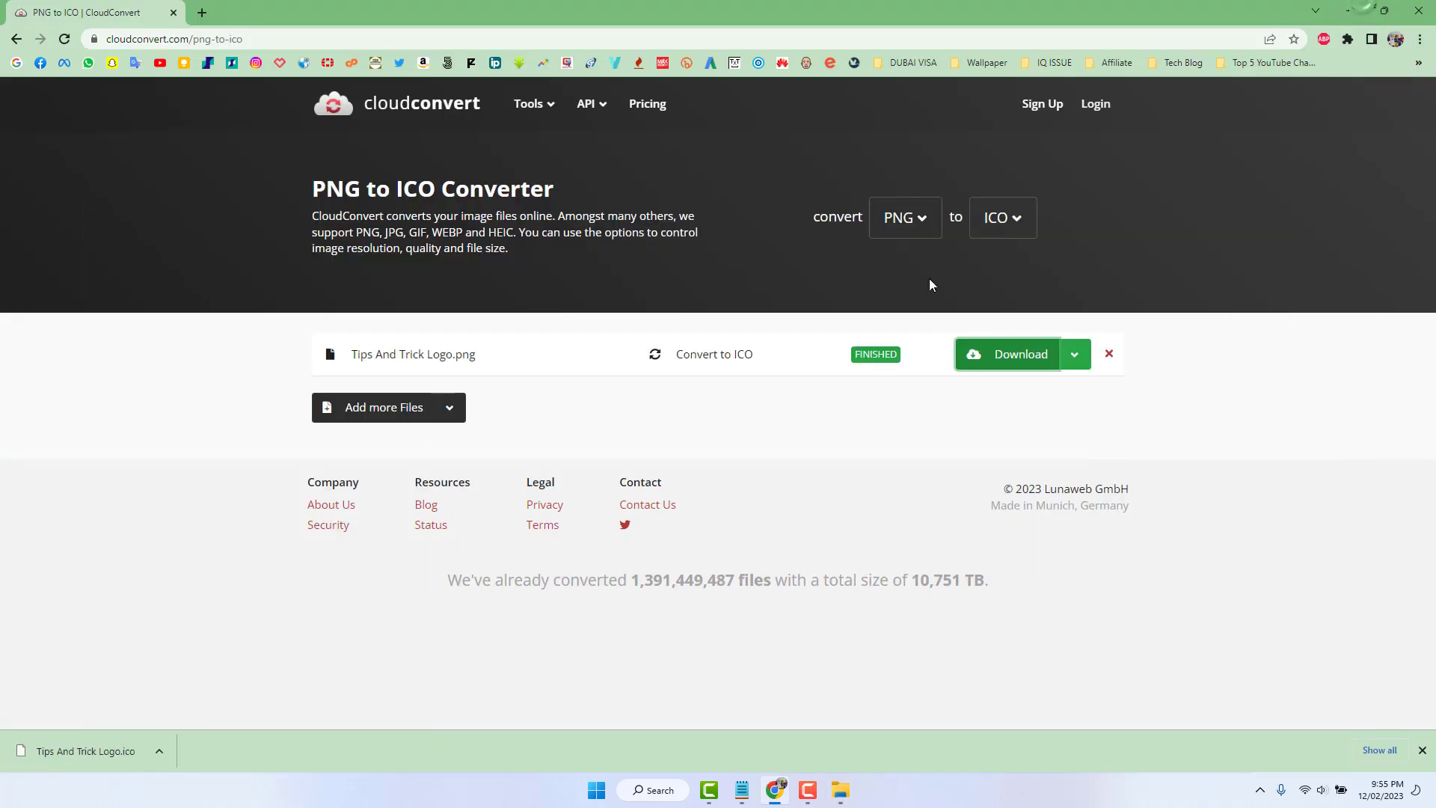
pyautogui.hotkey('alt', 'Tab')
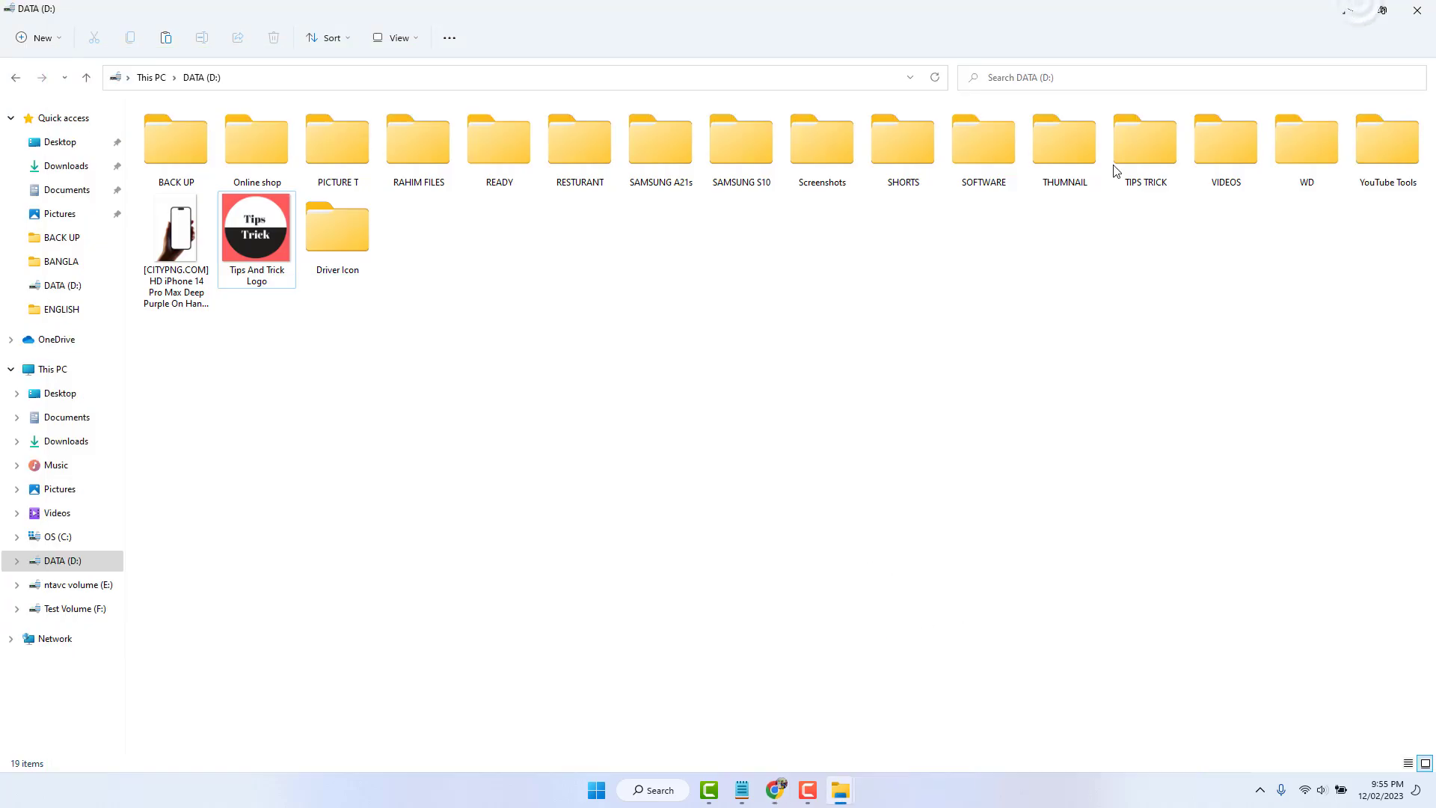
pyautogui.press('super+d')
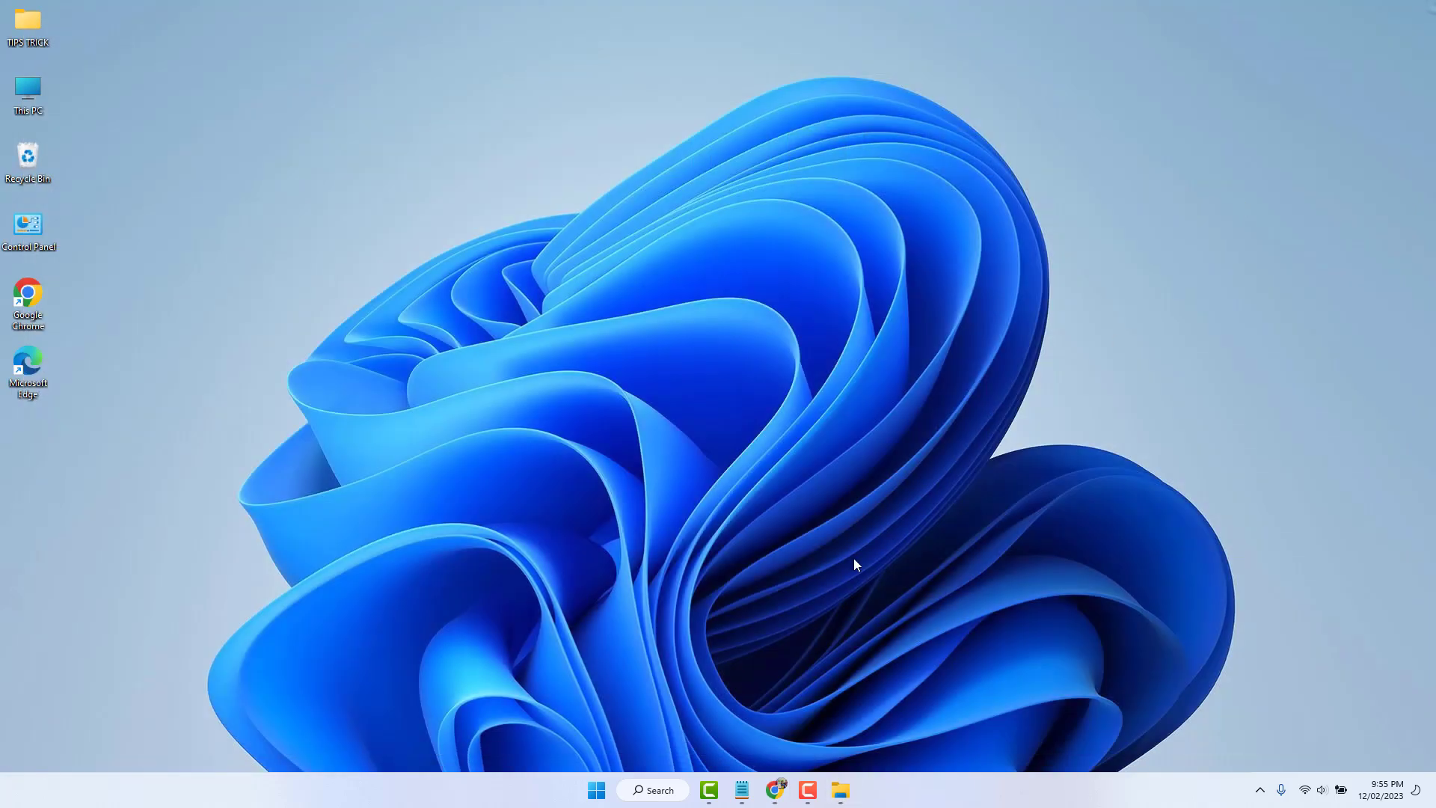
# - Search 'regis' and launch Registry Editor as administrator
pyautogui.click(646, 791)
pyautogui.write('regis')
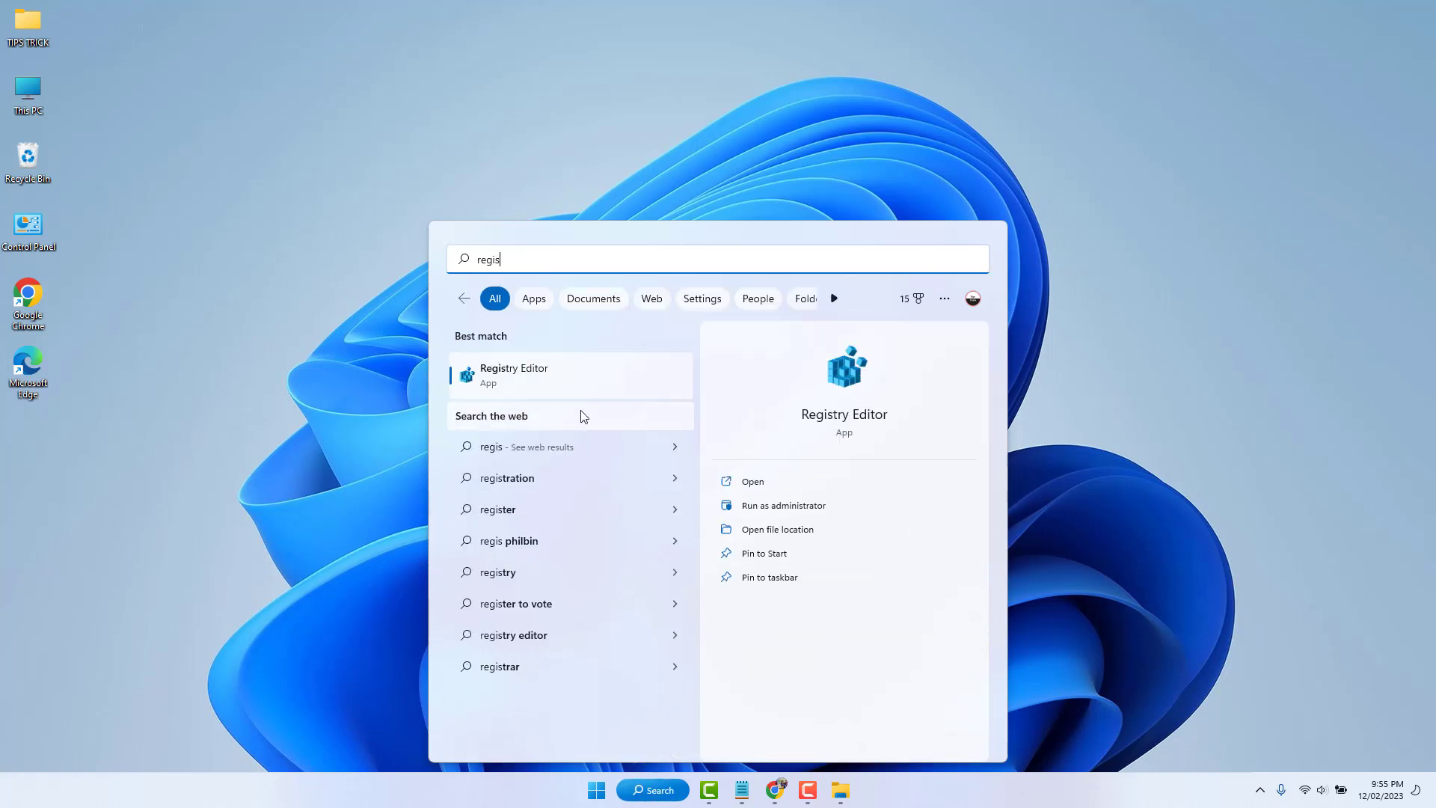
pyautogui.click(780, 506)
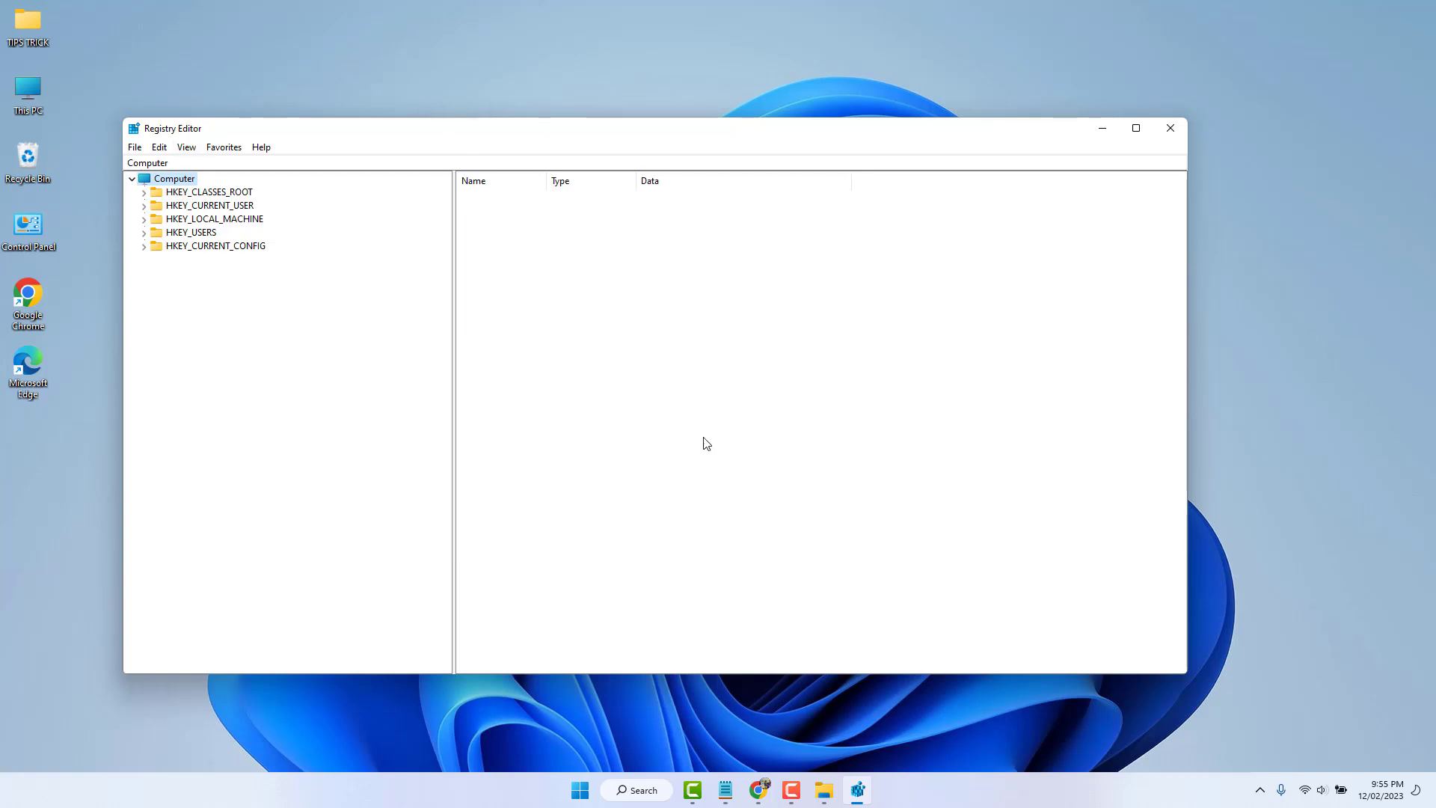
# - Paste the DriveIcons key path from Notepad into the address bar to jump there
pyautogui.click(725, 789)
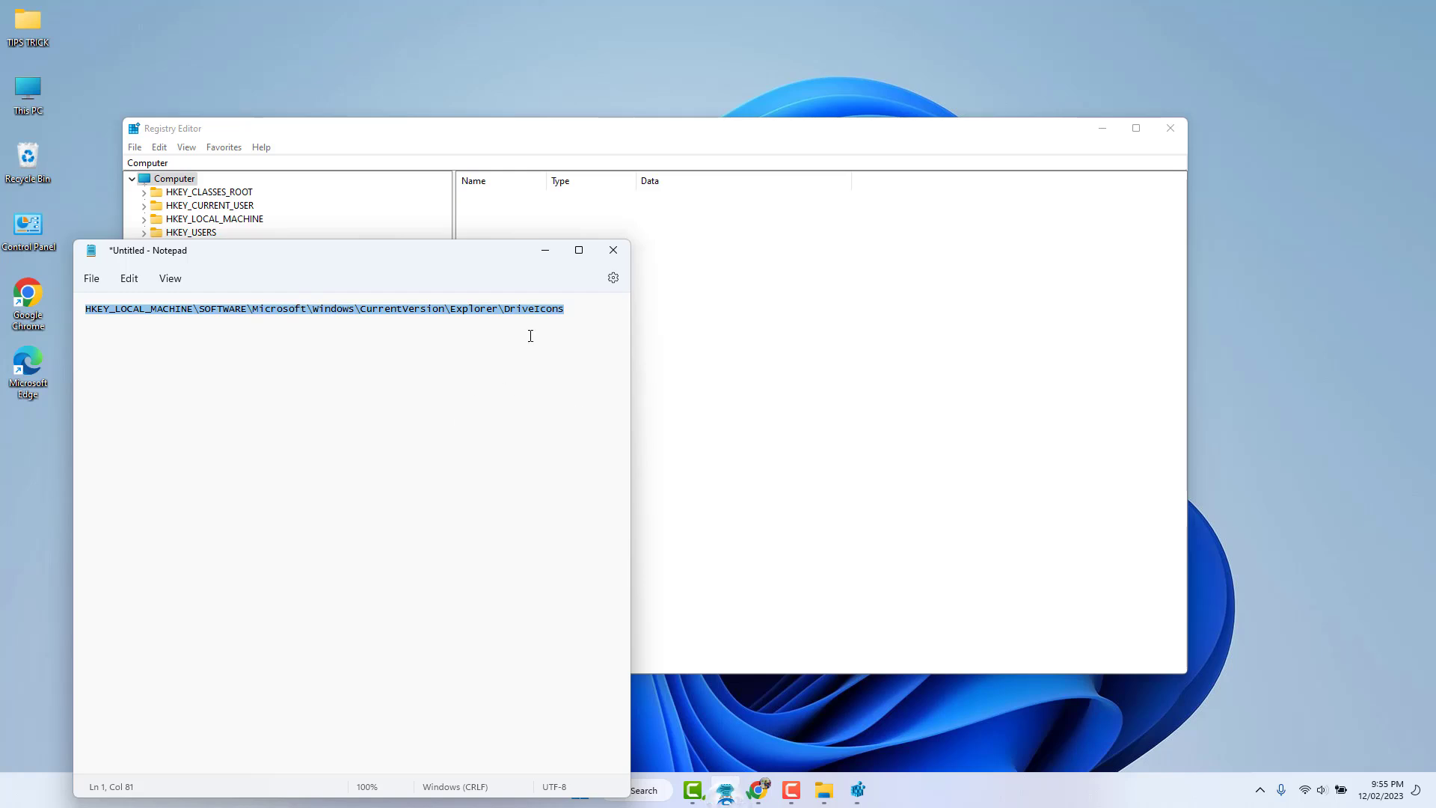
pyautogui.click(546, 254)
pyautogui.click(287, 162)
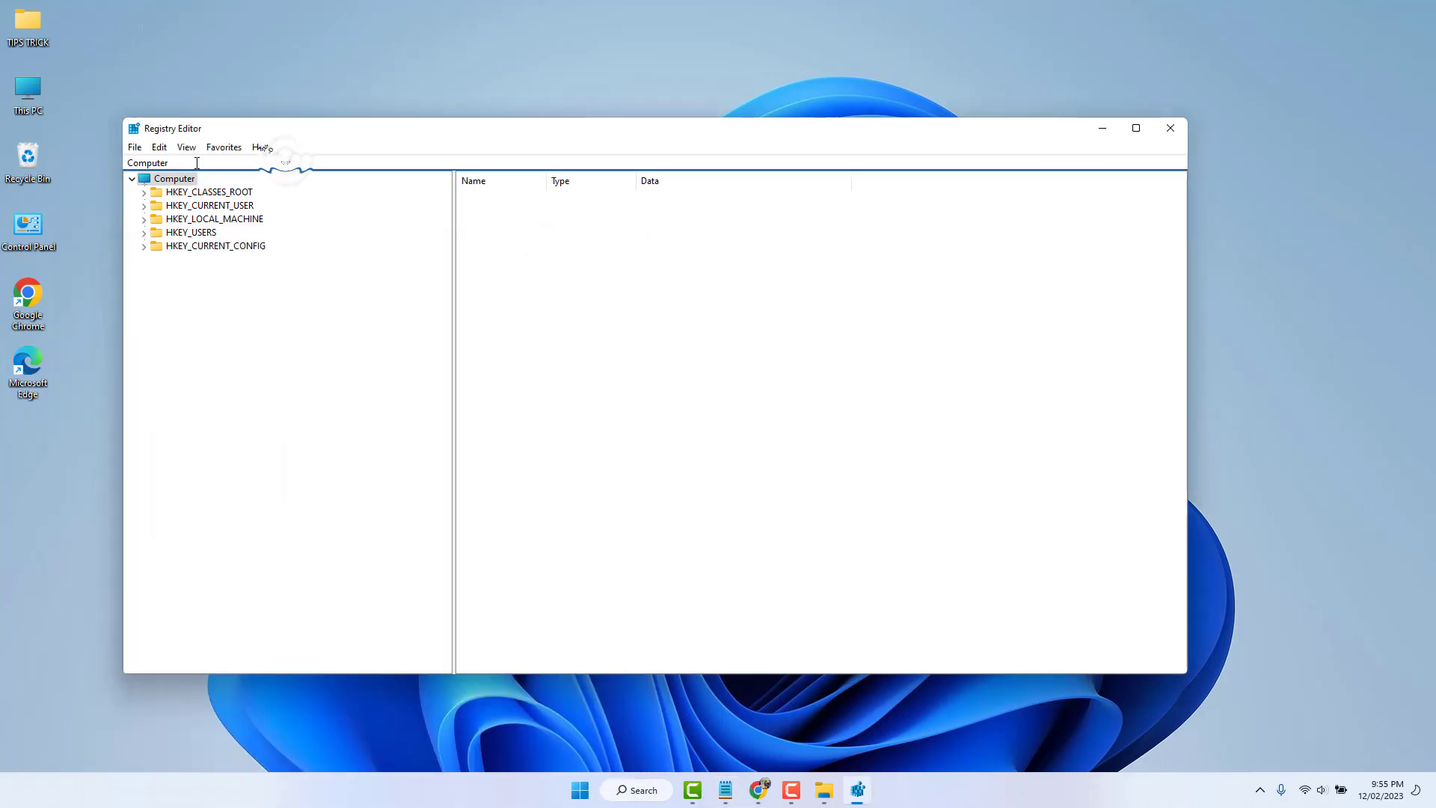
pyautogui.write('HKEY_LOCAL_MACHINE\\SOFTWARE\\Microsoft\\Windows\\CurrentVersion\\Explorer\\DriveIcons')
pyautogui.press('Return')
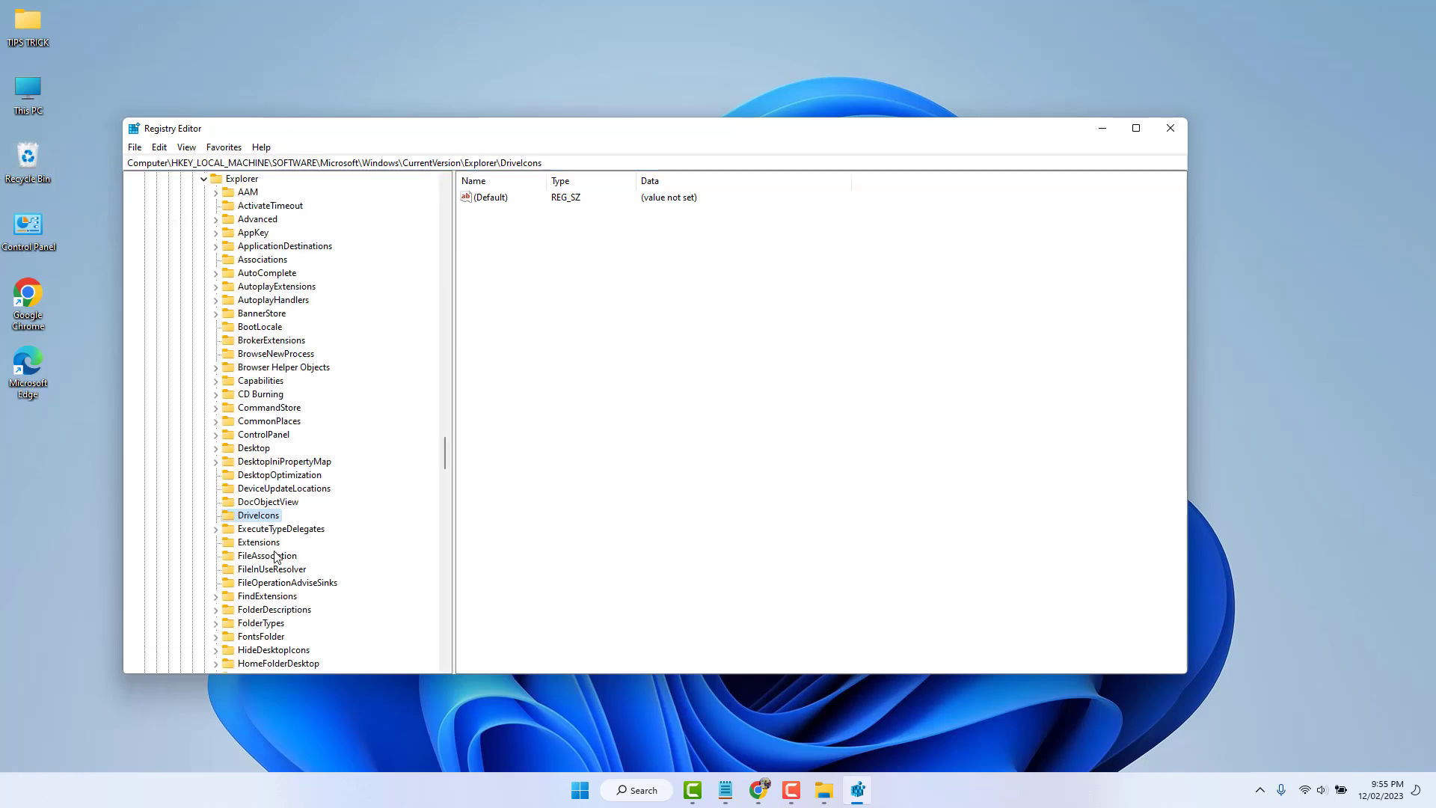
# - Create a new key under DriveIcons
pyautogui.rightClick(256, 518)
pyautogui.moveTo(372, 543)
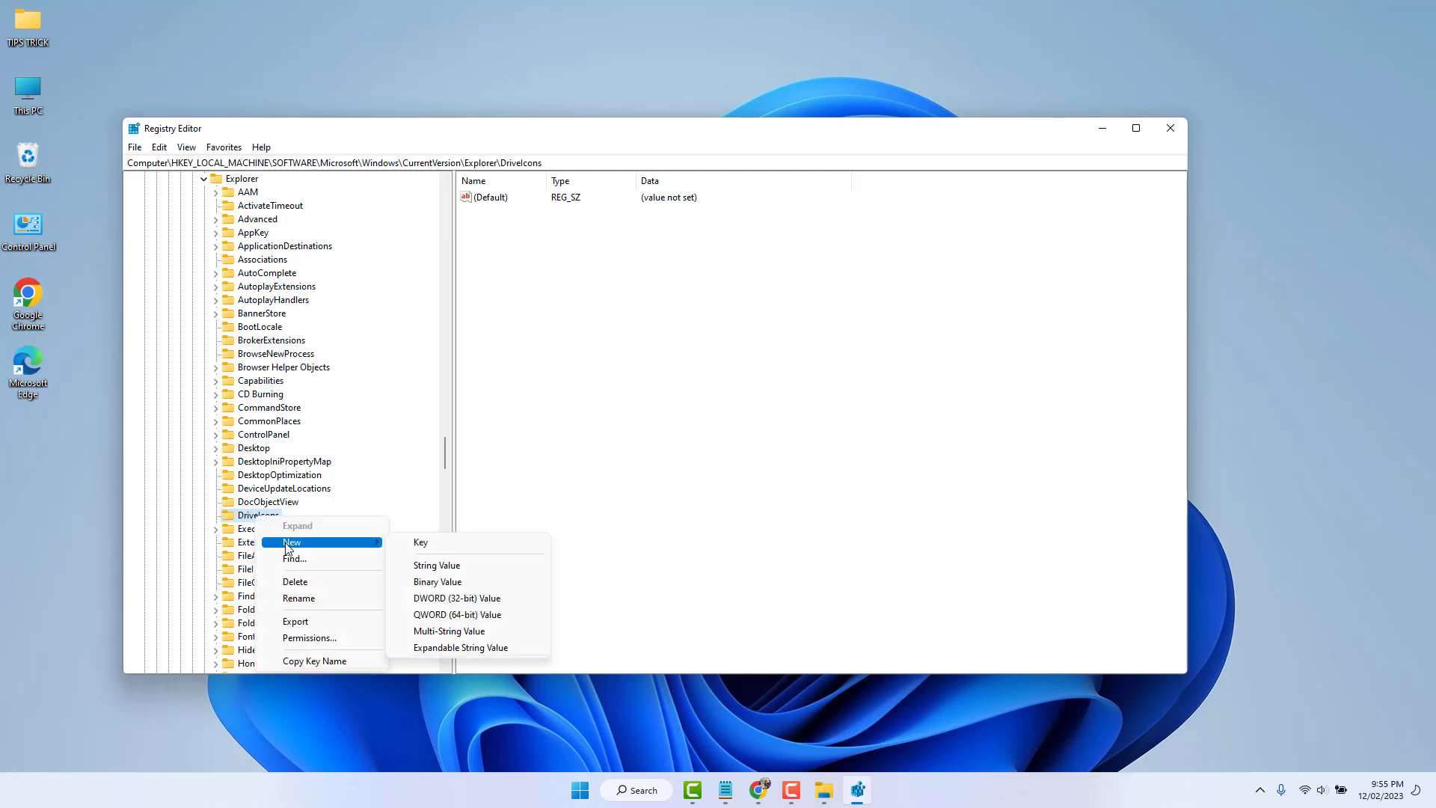
pyautogui.click(418, 543)
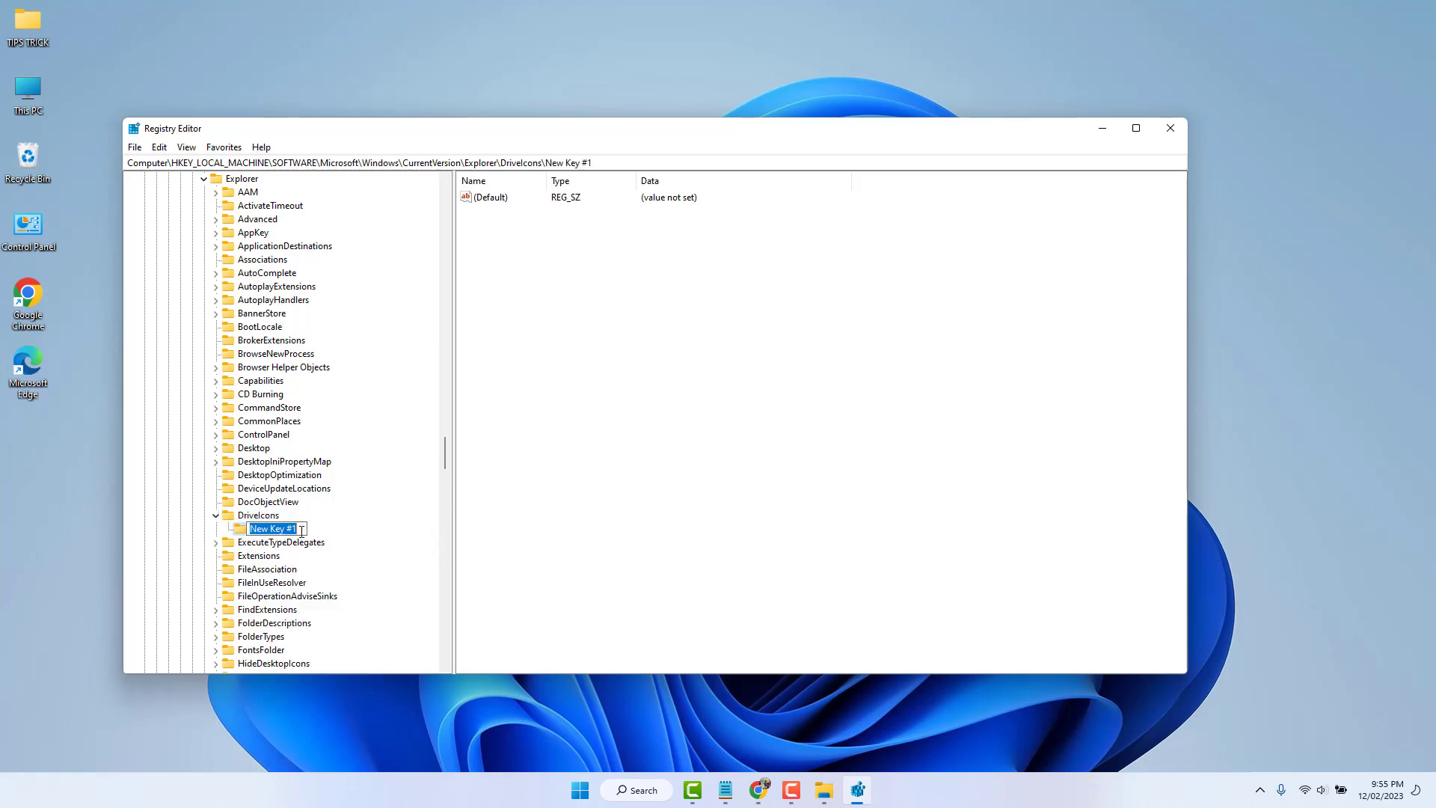
pyautogui.doubleClick(40, 106)
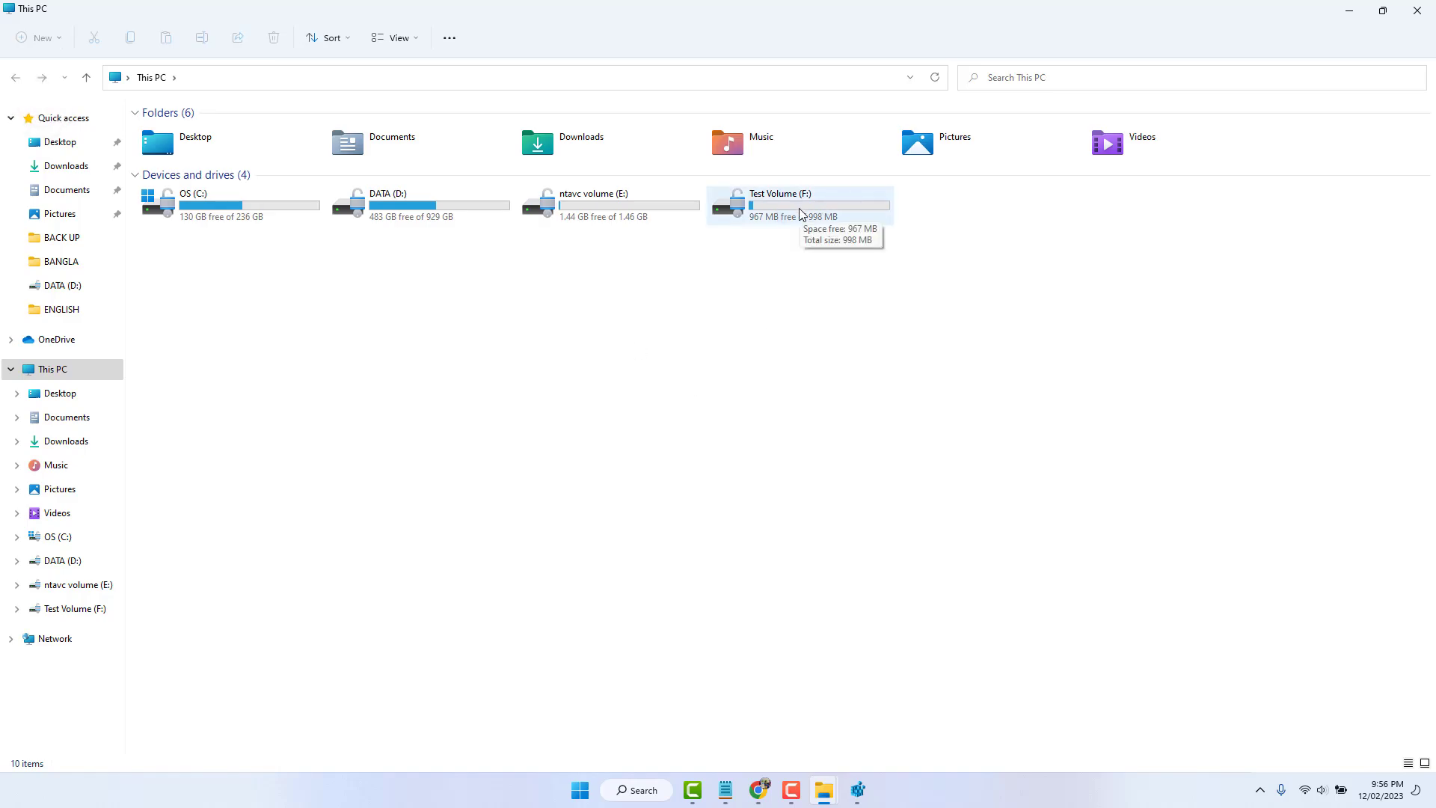
pyautogui.click(1349, 10)
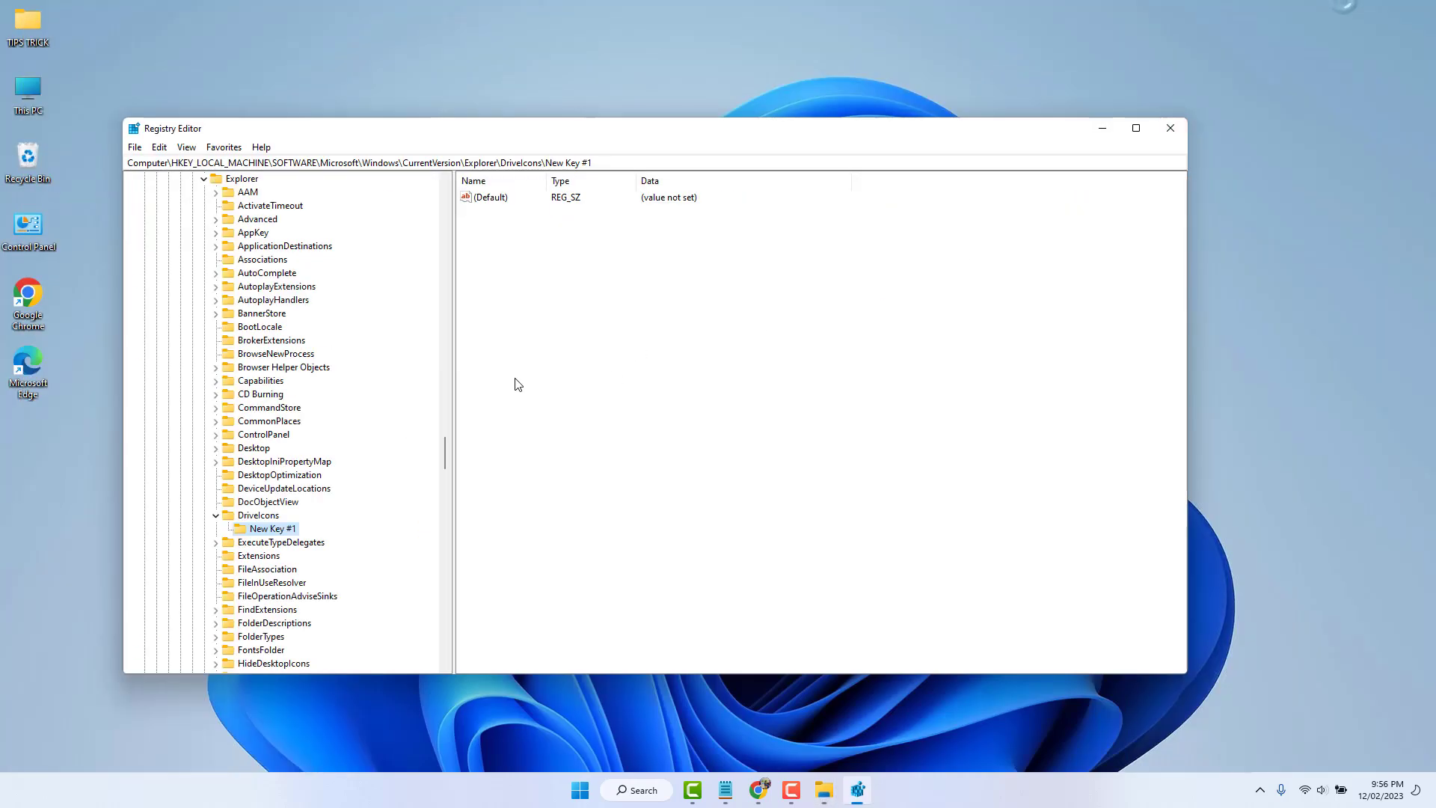
# - Rename the new key to F
pyautogui.rightClick(275, 532)
pyautogui.click(342, 594)
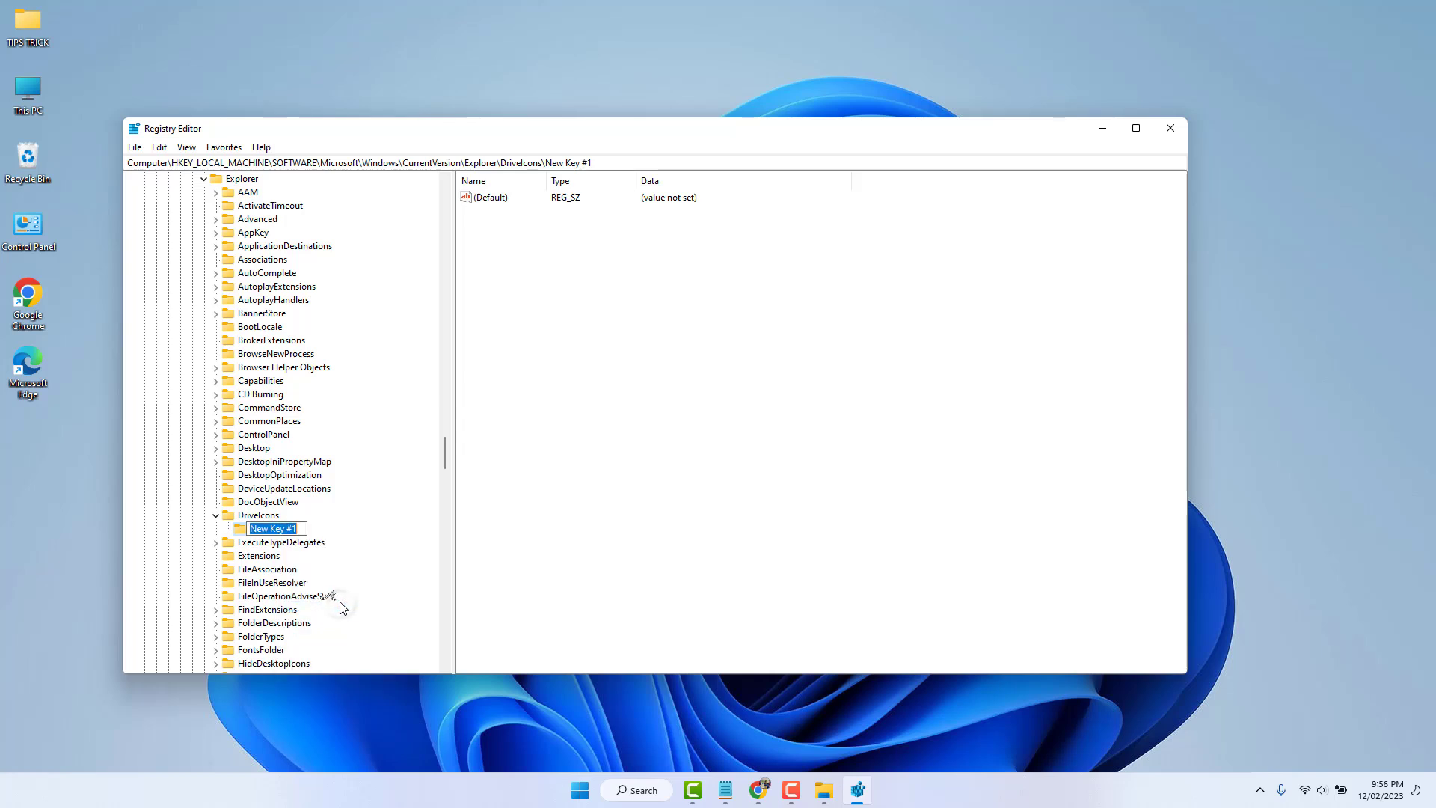
pyautogui.write('F')
pyautogui.press('Return')
pyautogui.click(249, 530)
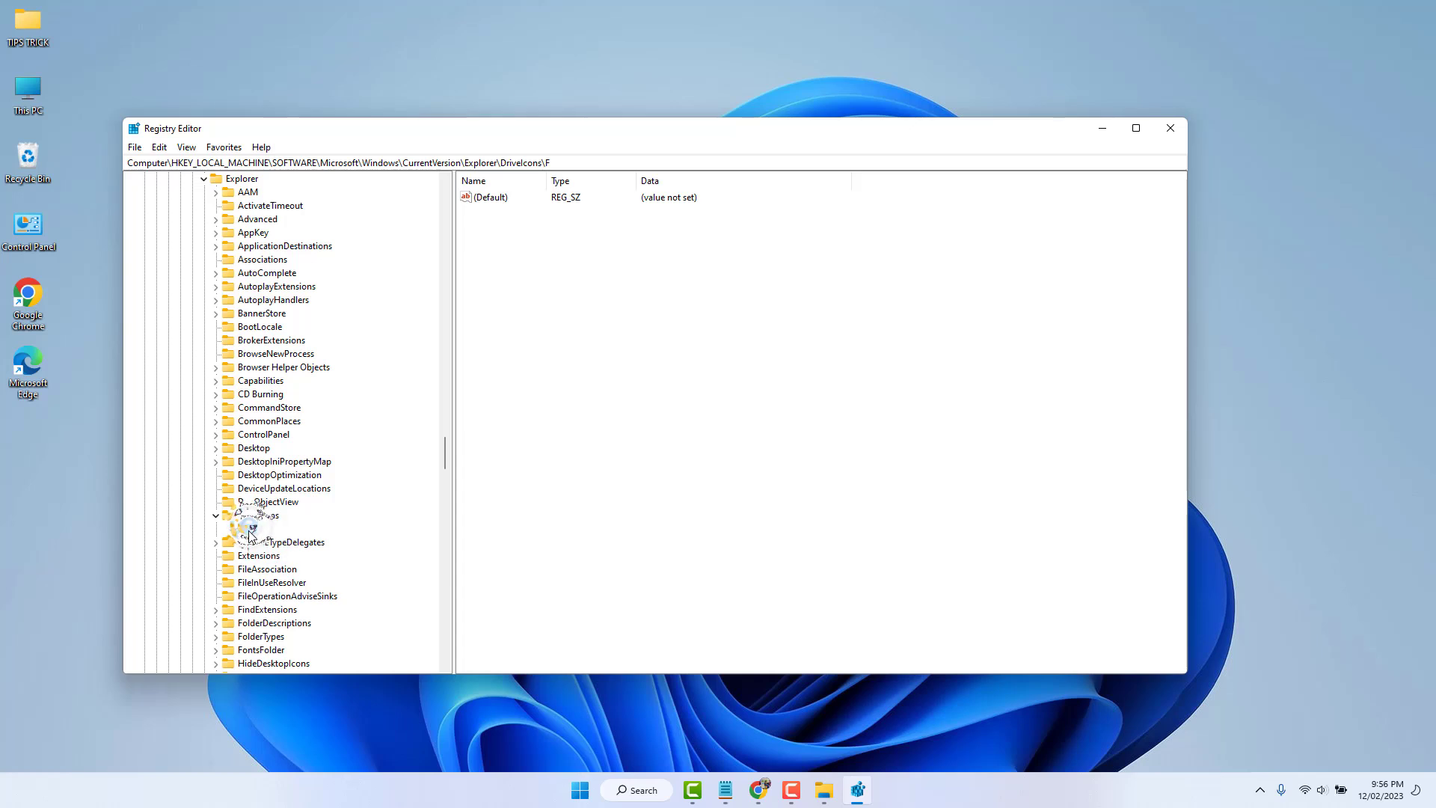
# - Create a DefaultIcon subkey under the F key and select it
pyautogui.rightClick(247, 536)
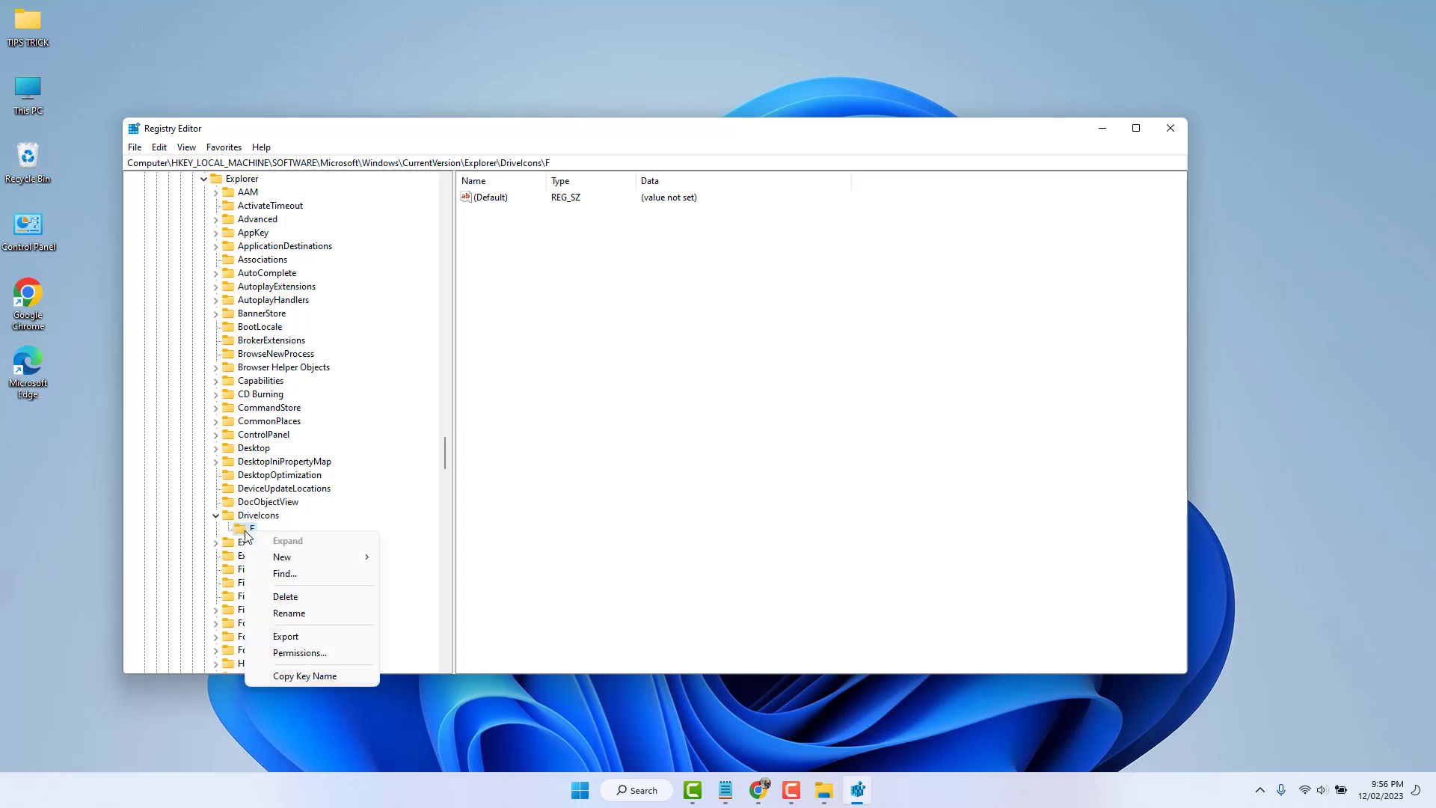
pyautogui.moveTo(317, 563)
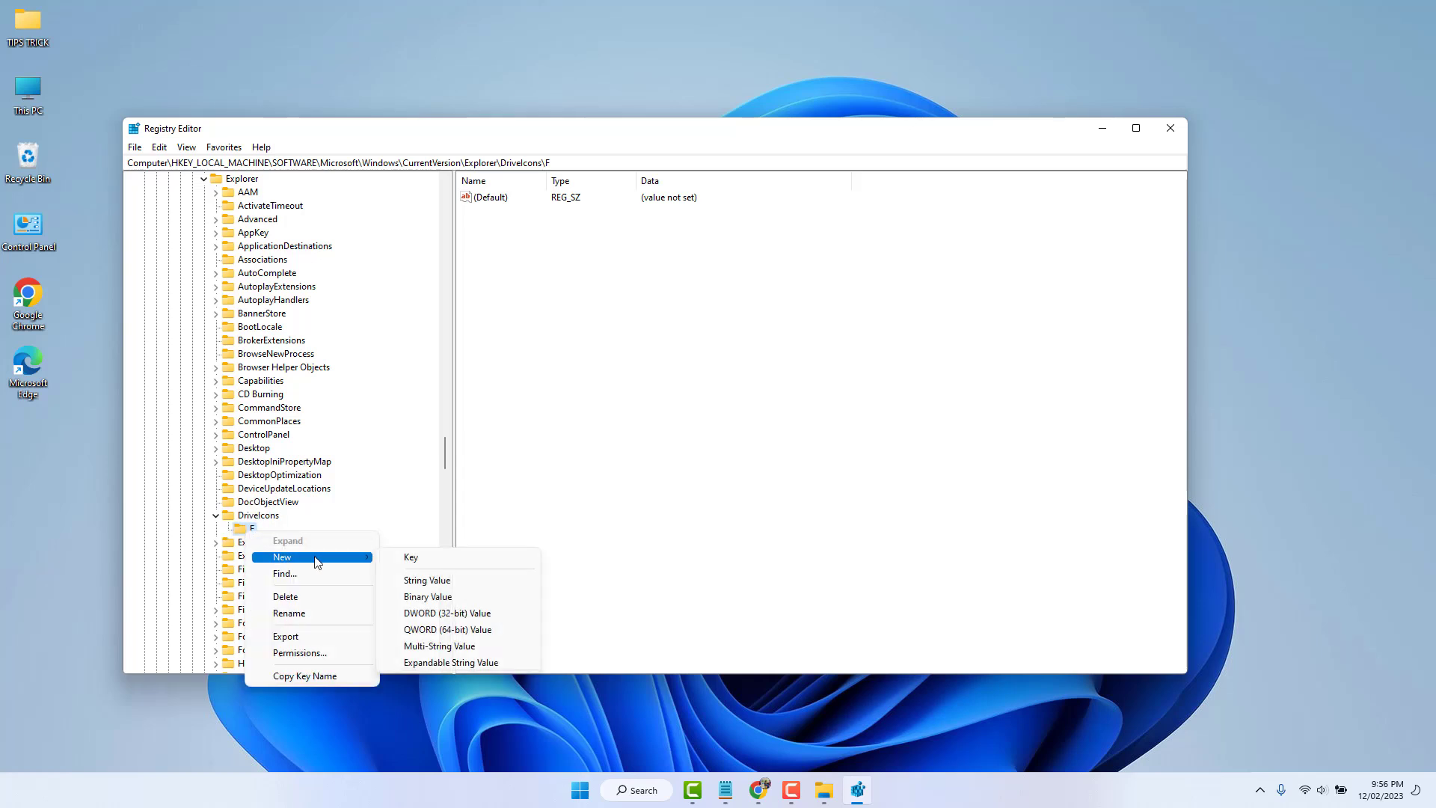
pyautogui.click(417, 557)
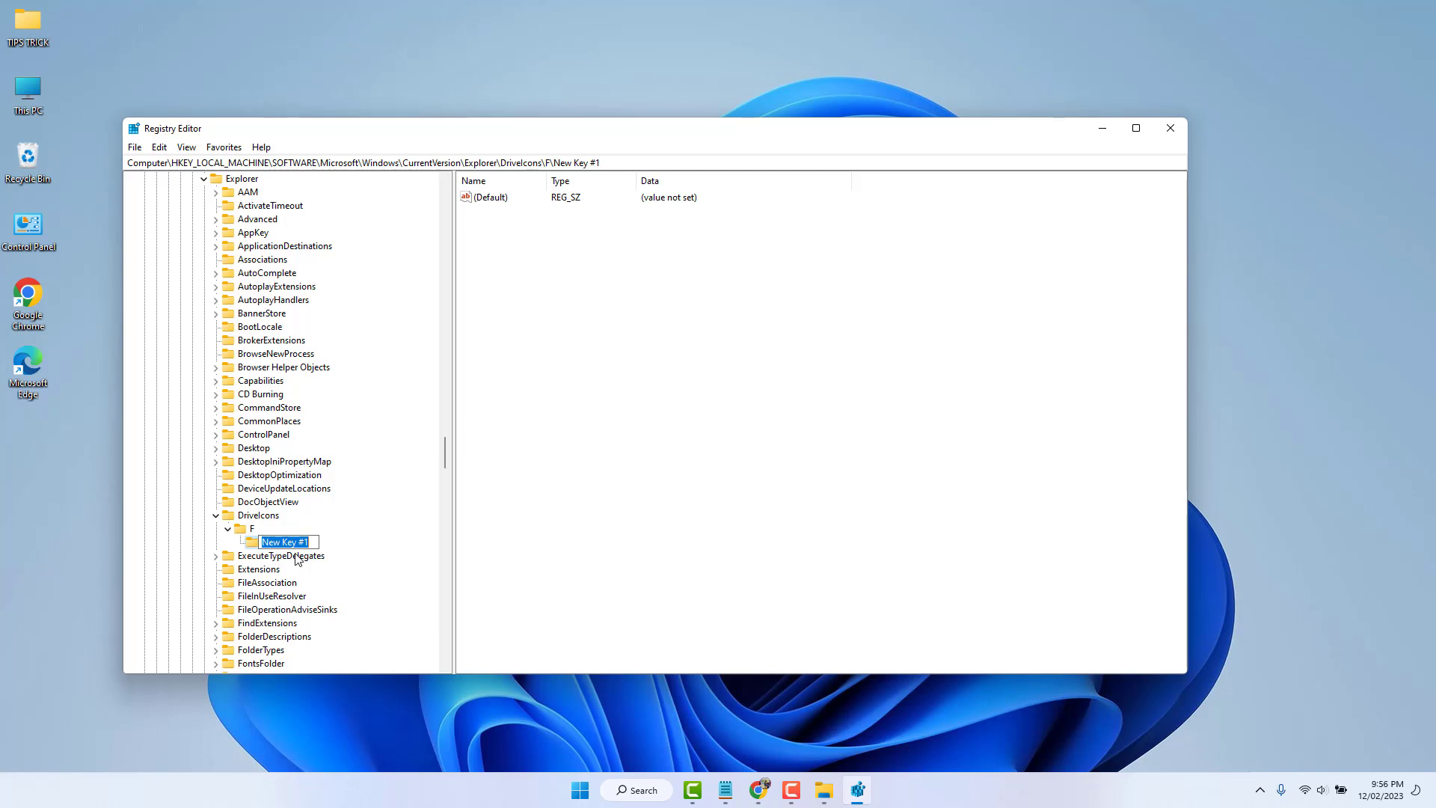
pyautogui.write('DefaultIcon')
pyautogui.click(274, 555)
pyautogui.click(269, 543)
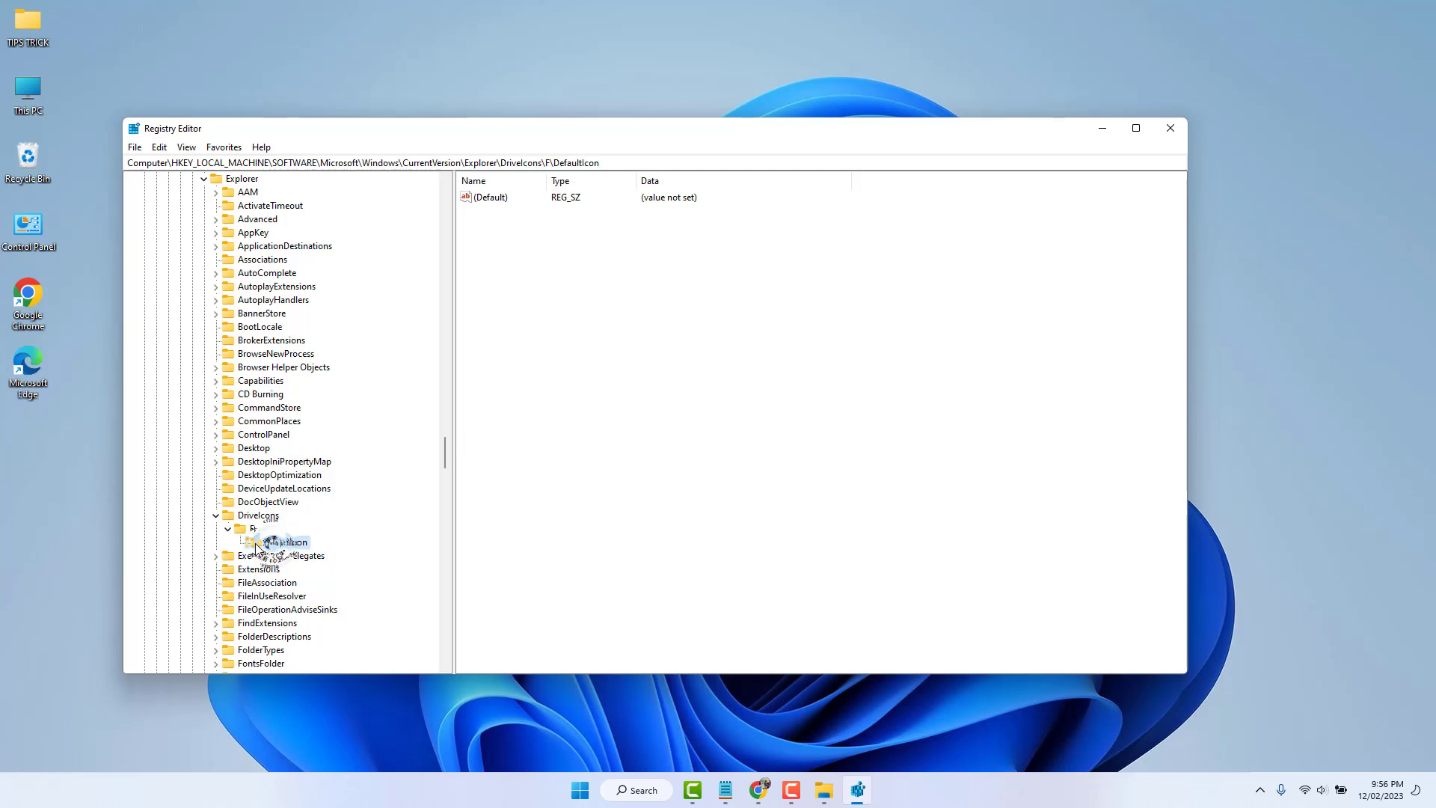
# - Open DefaultIcon's (Default) value for editing, then copy the Driver Icon logo file's path
pyautogui.doubleClick(500, 206)
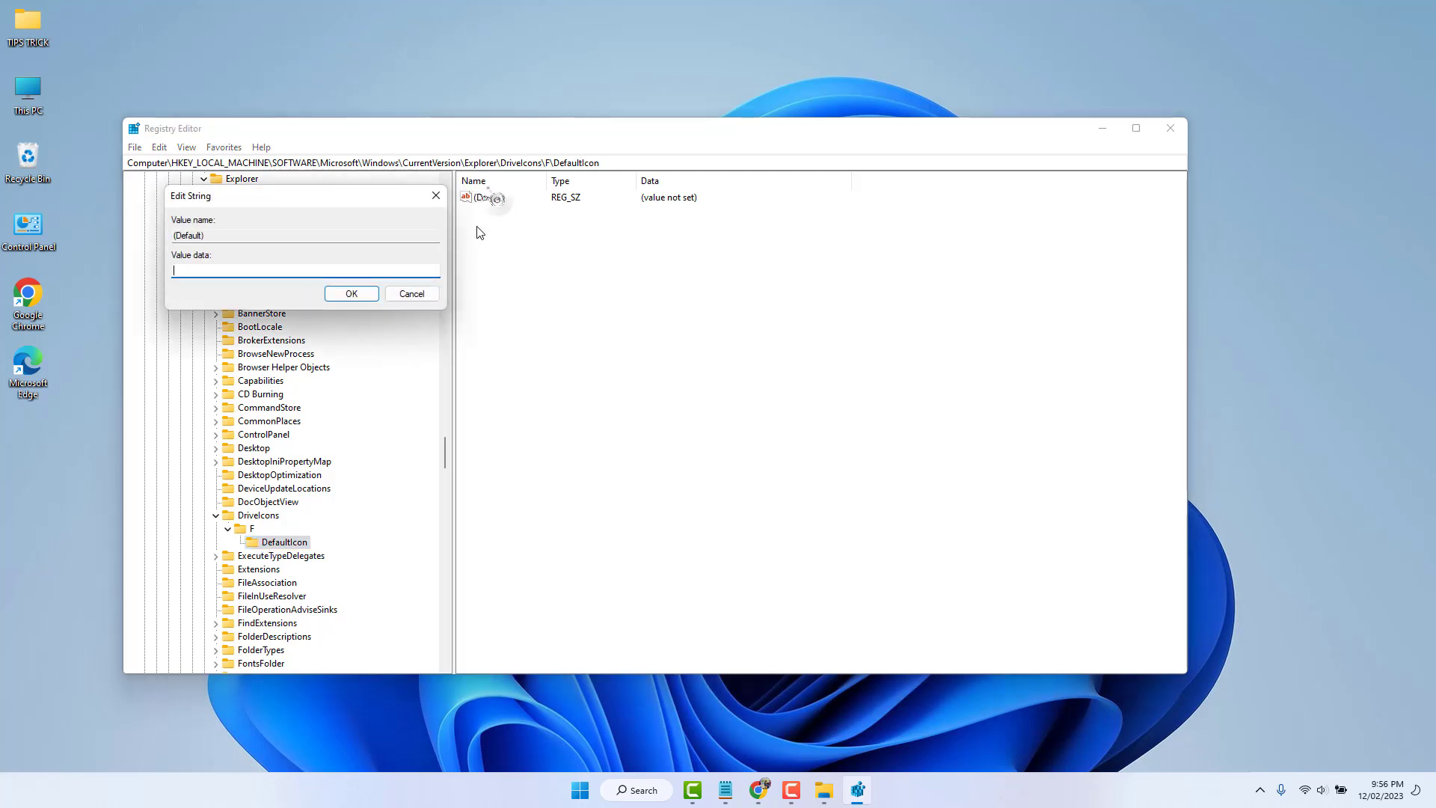
pyautogui.moveTo(289, 196); pyautogui.dragTo(671, 271)
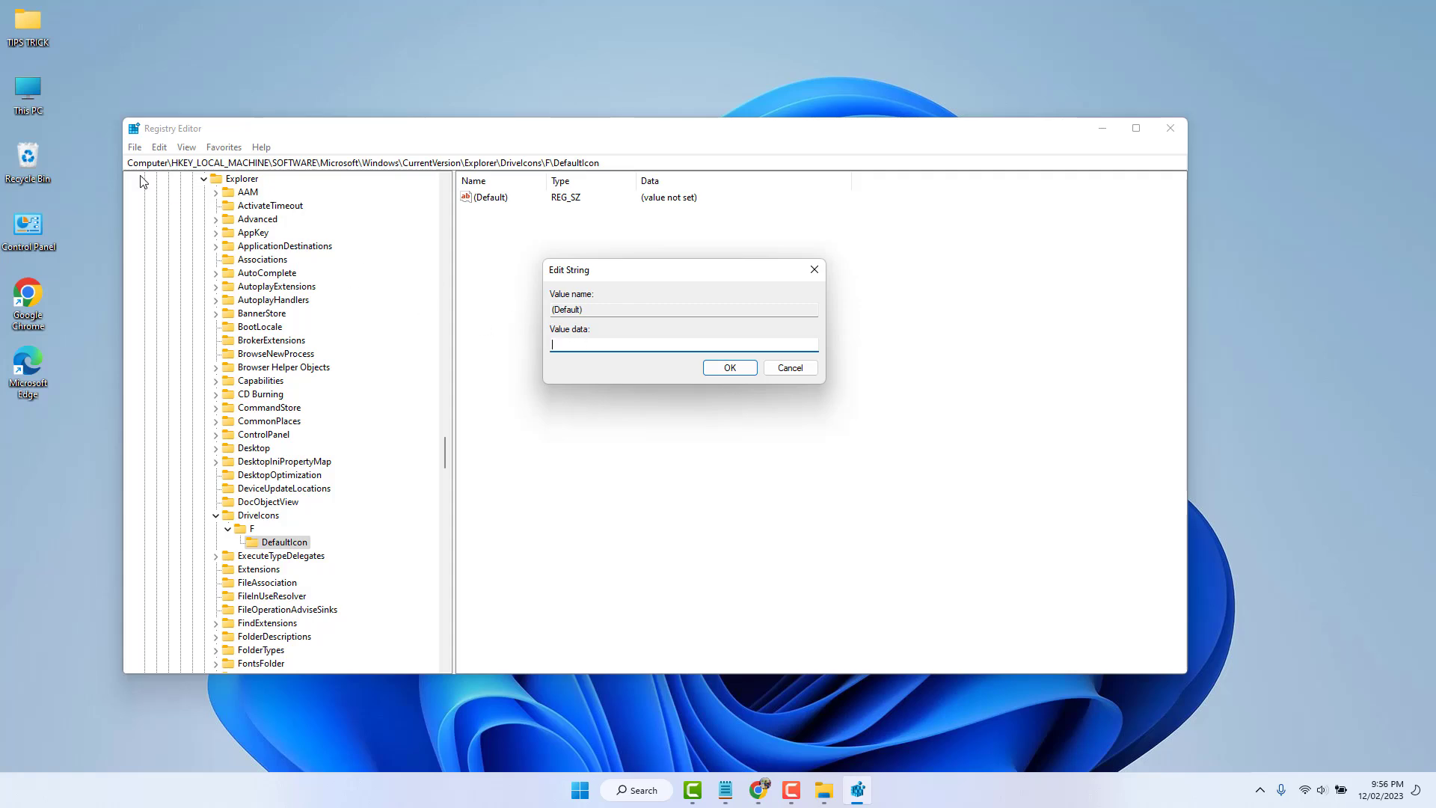
pyautogui.doubleClick(26, 92)
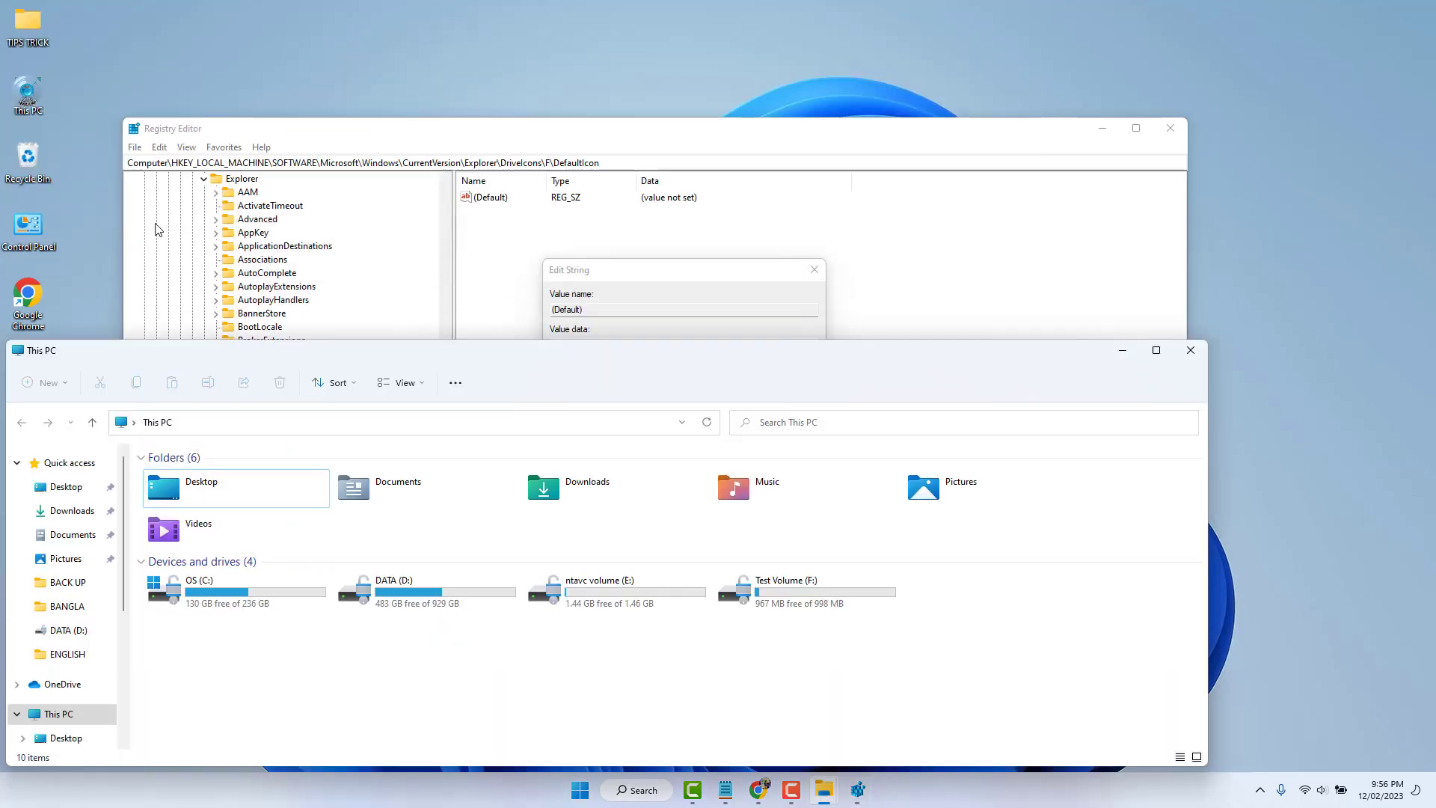
pyautogui.doubleClick(532, 356)
pyautogui.doubleClick(425, 224)
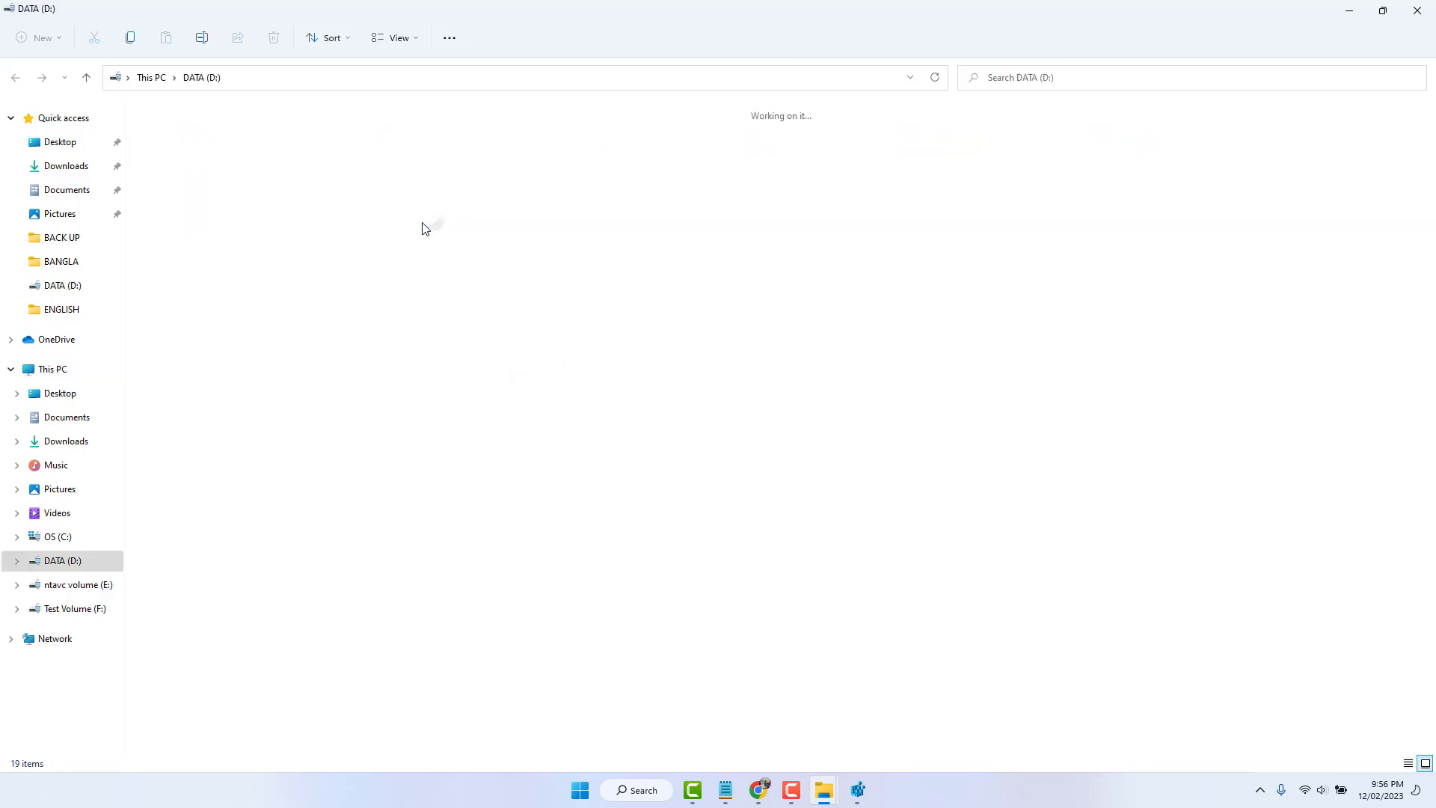
pyautogui.doubleClick(250, 150)
pyautogui.click(172, 156)
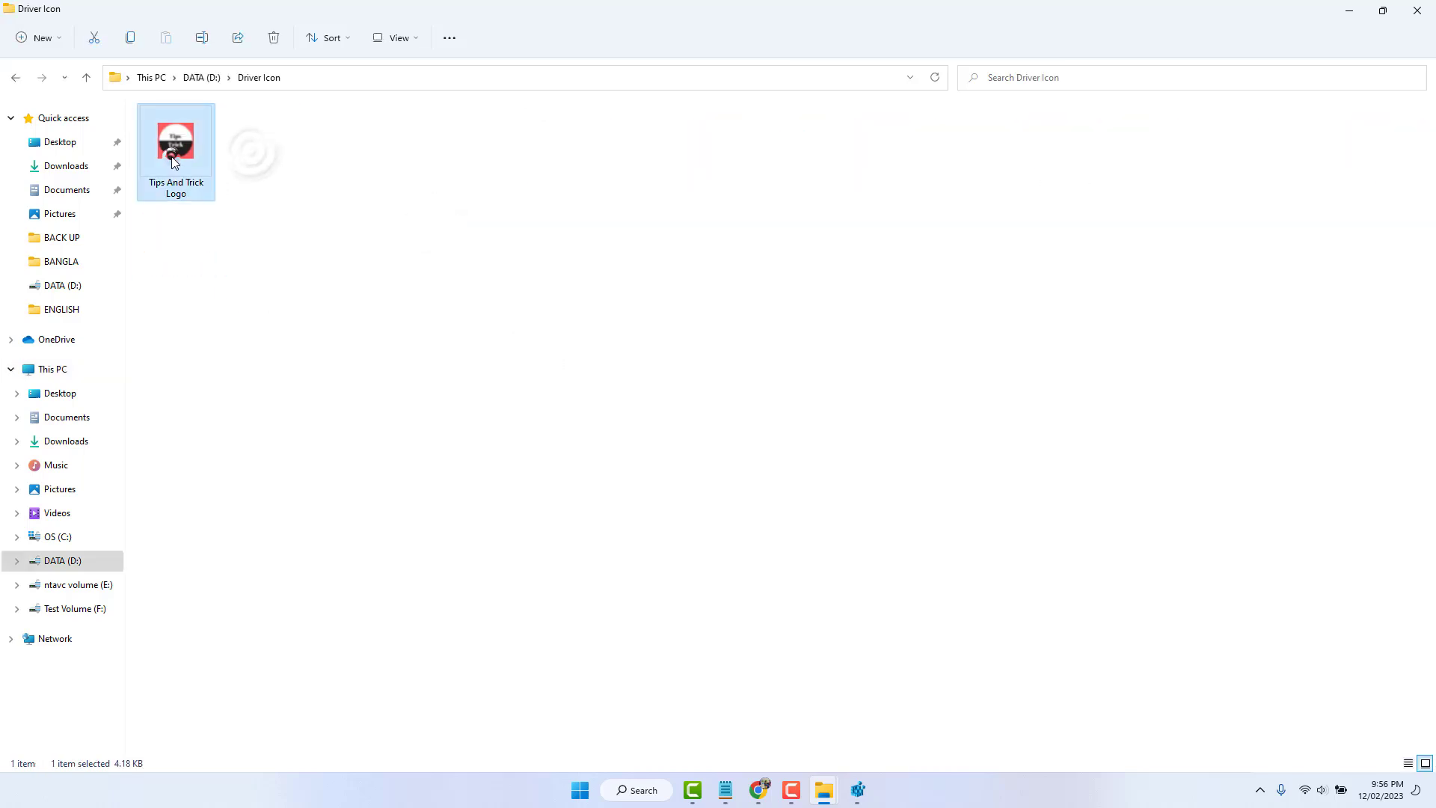
pyautogui.rightClick(171, 156)
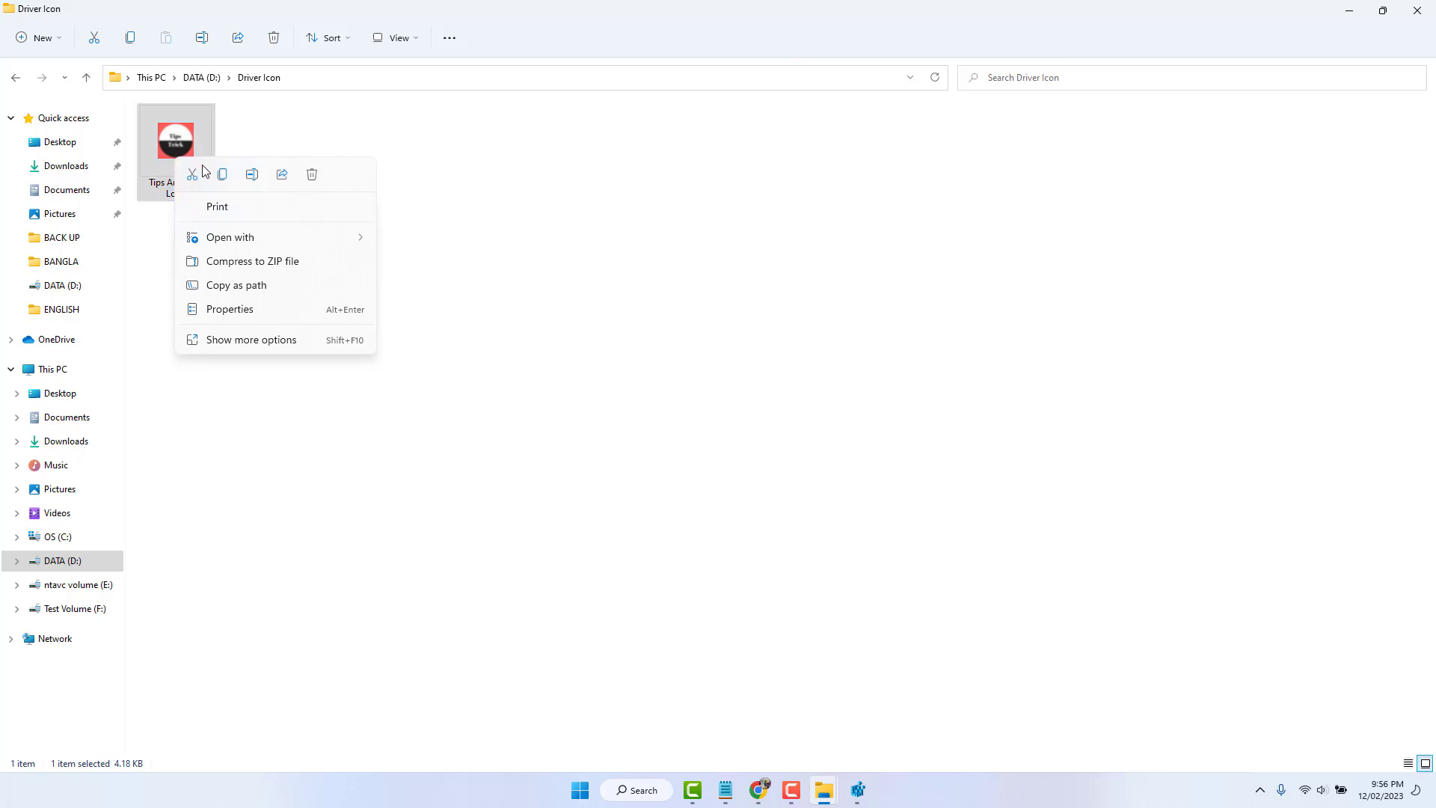
pyautogui.click(241, 287)
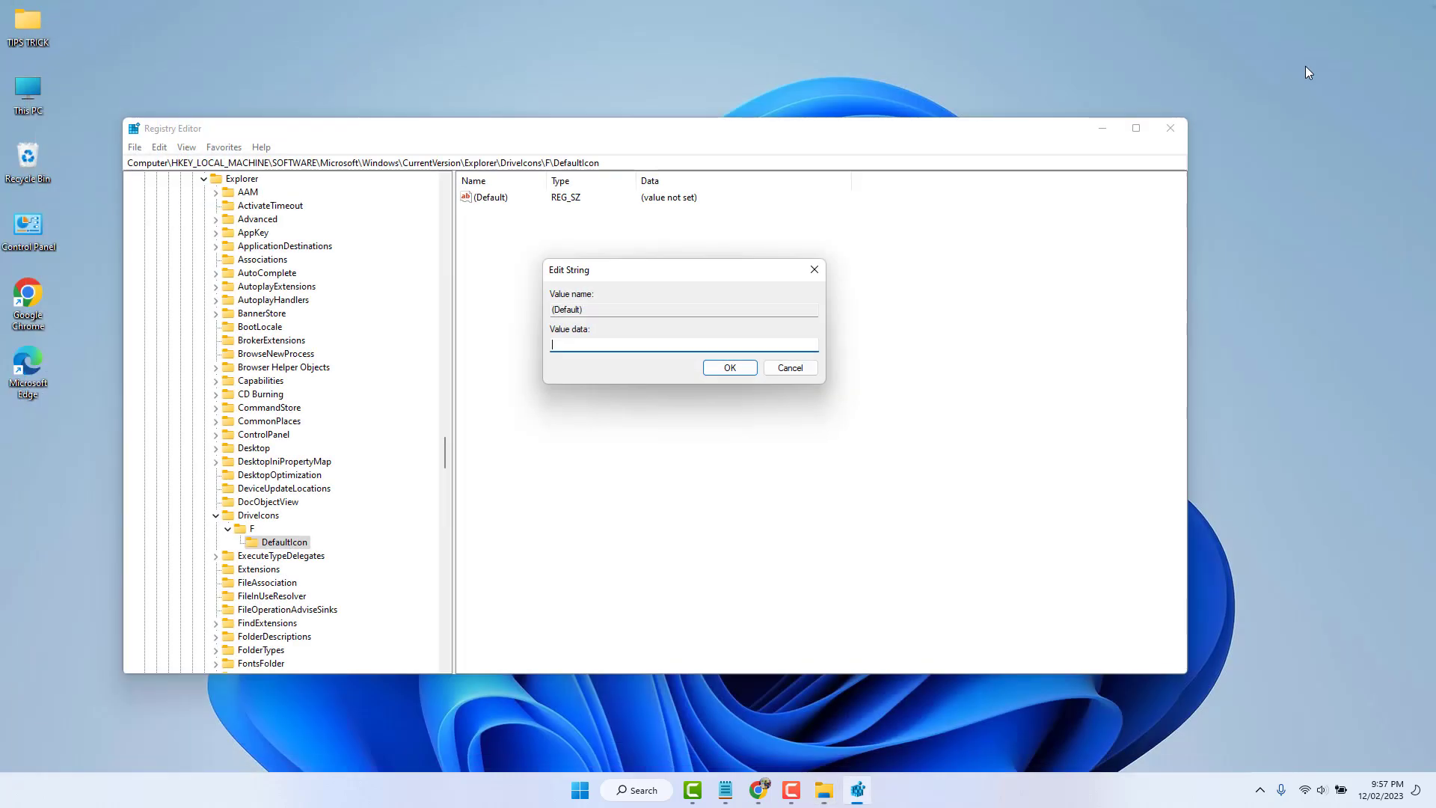
# - Save "D:\Driver Icon\Tips And Trick Logo.ico" as the (Default) value data
pyautogui.hotkey('ctrl', 'v')
pyautogui.click(729, 368)
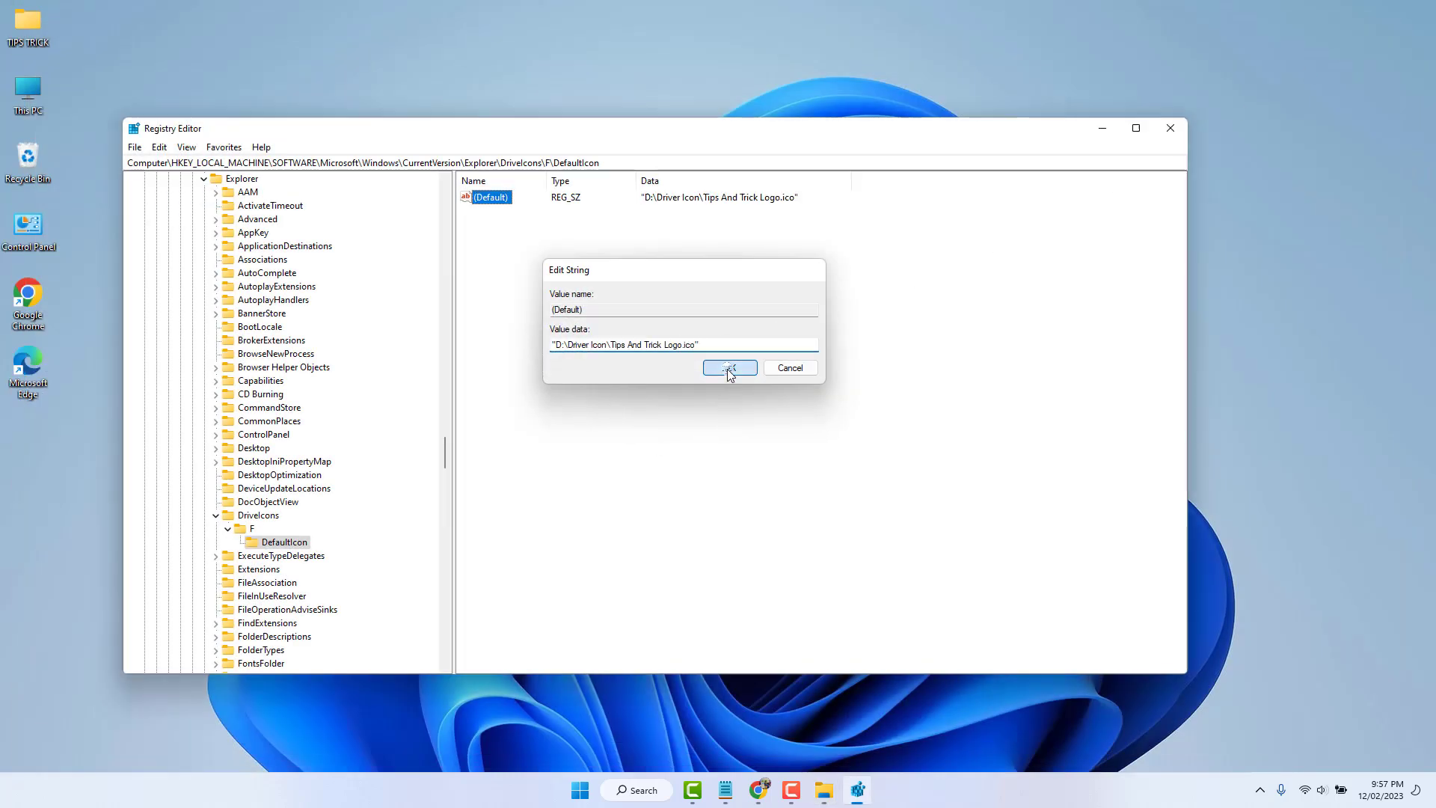
pyautogui.click(1101, 133)
pyautogui.doubleClick(41, 97)
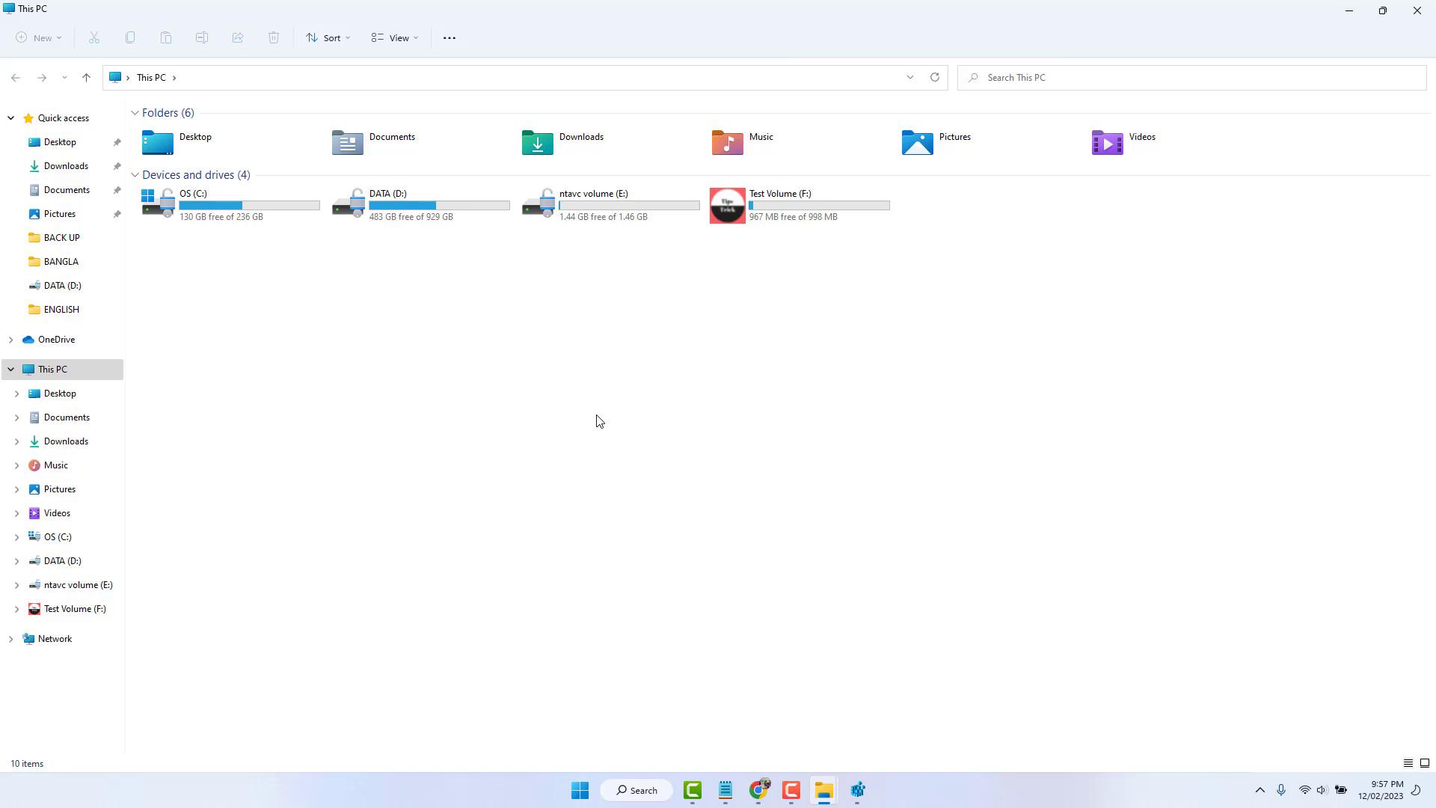
# - Delete DriveIcons\F and its DefaultIcon subkey, then confirm Test Volume (F:) shows its default icon
pyautogui.click(1417, 10)
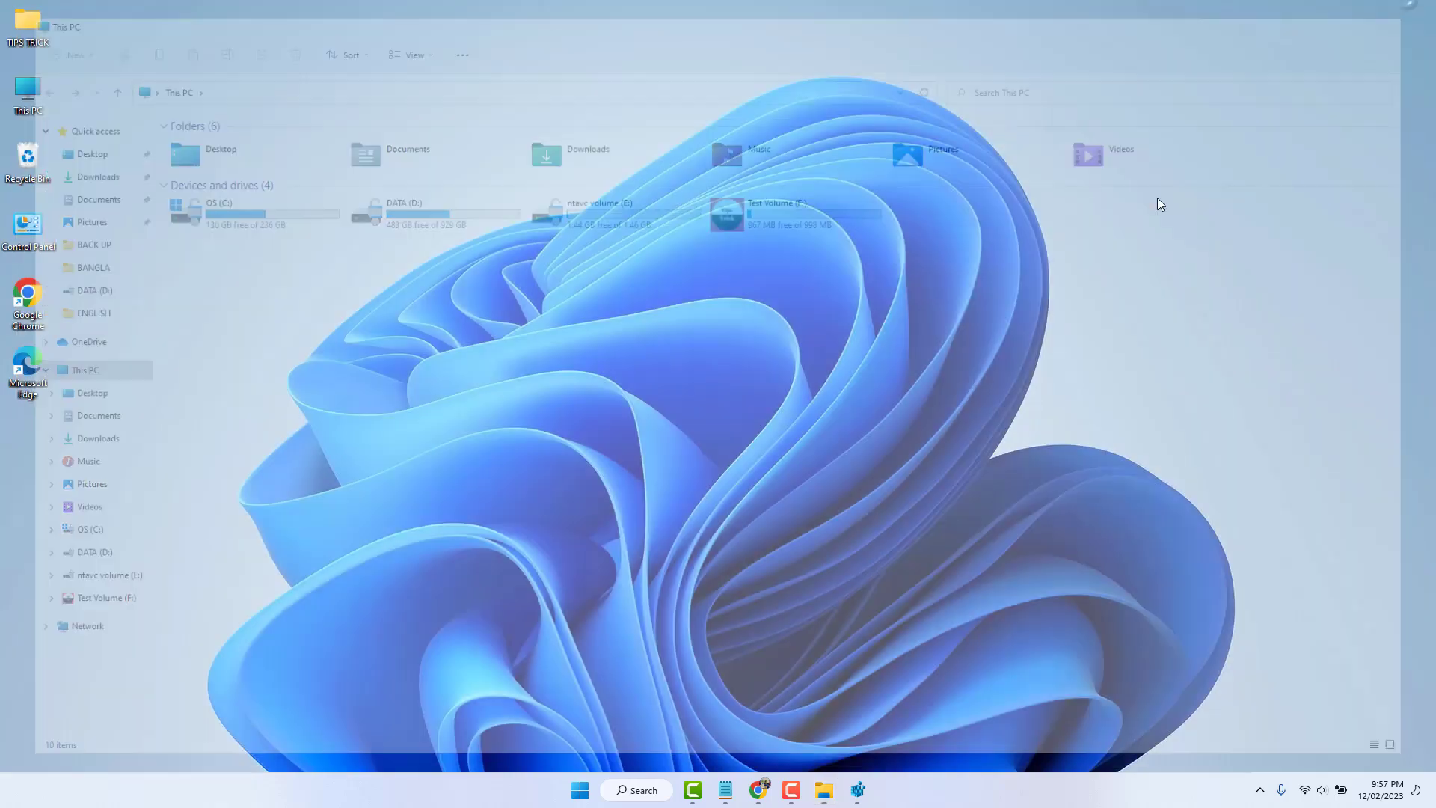
pyautogui.click(867, 794)
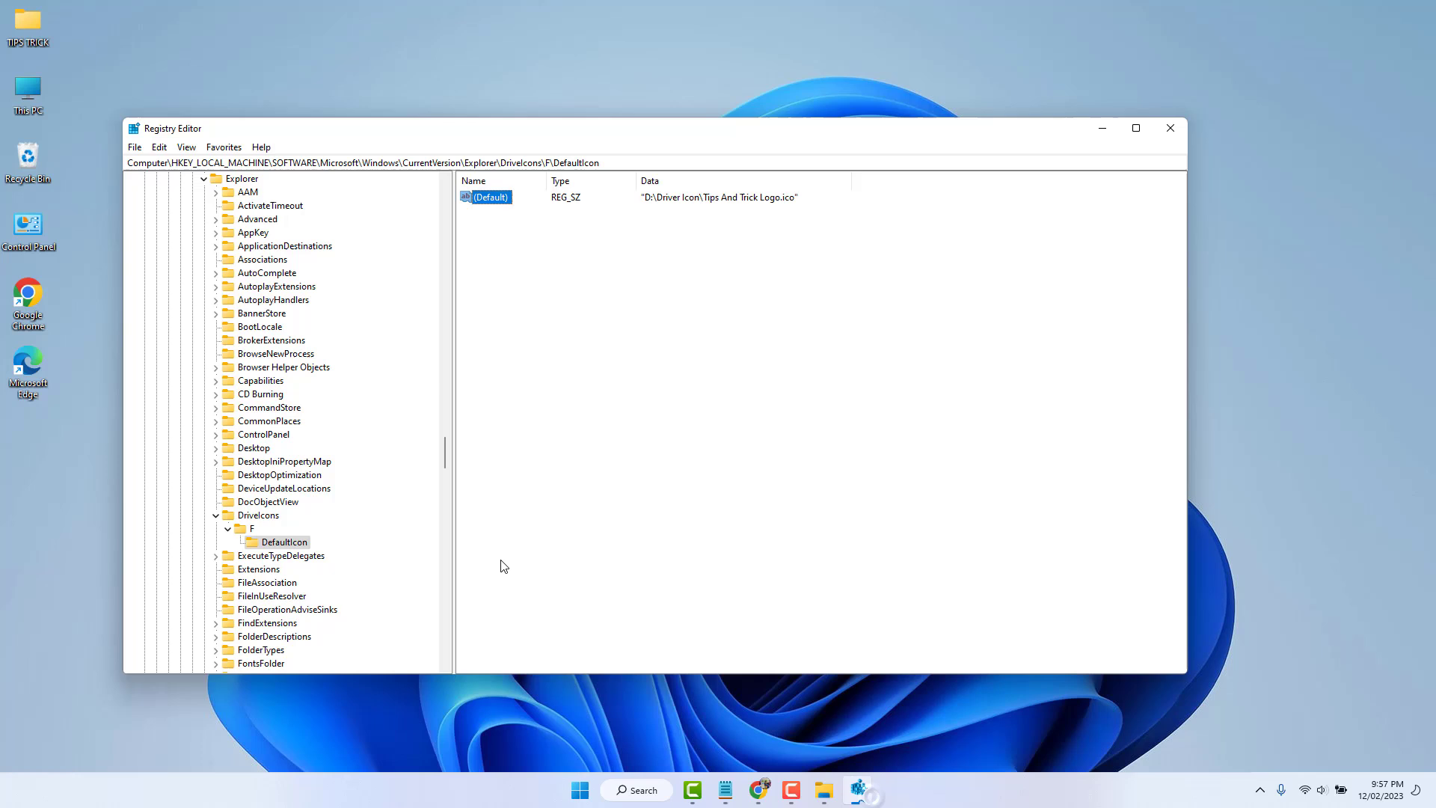
pyautogui.click(248, 529)
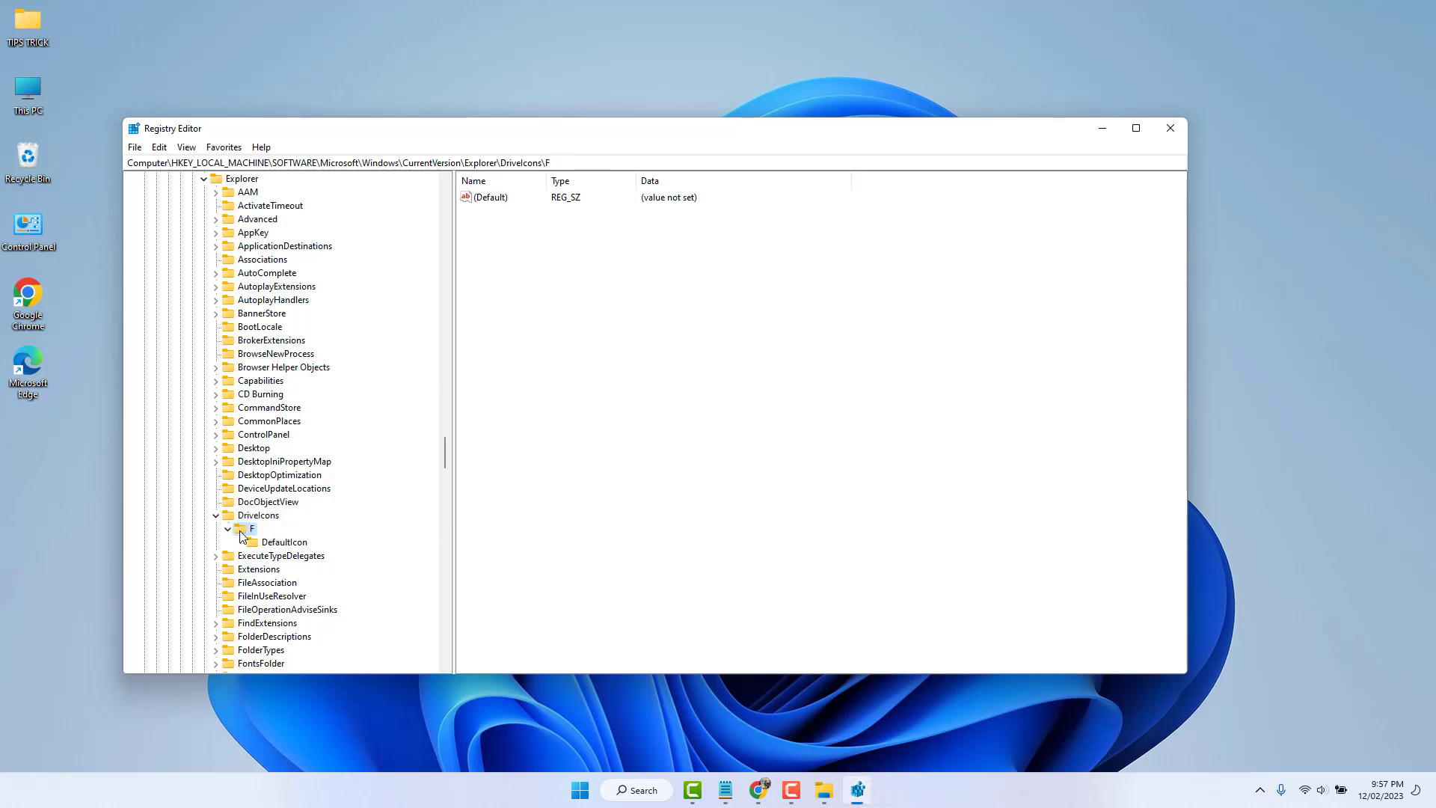
pyautogui.rightClick(243, 531)
pyautogui.click(283, 596)
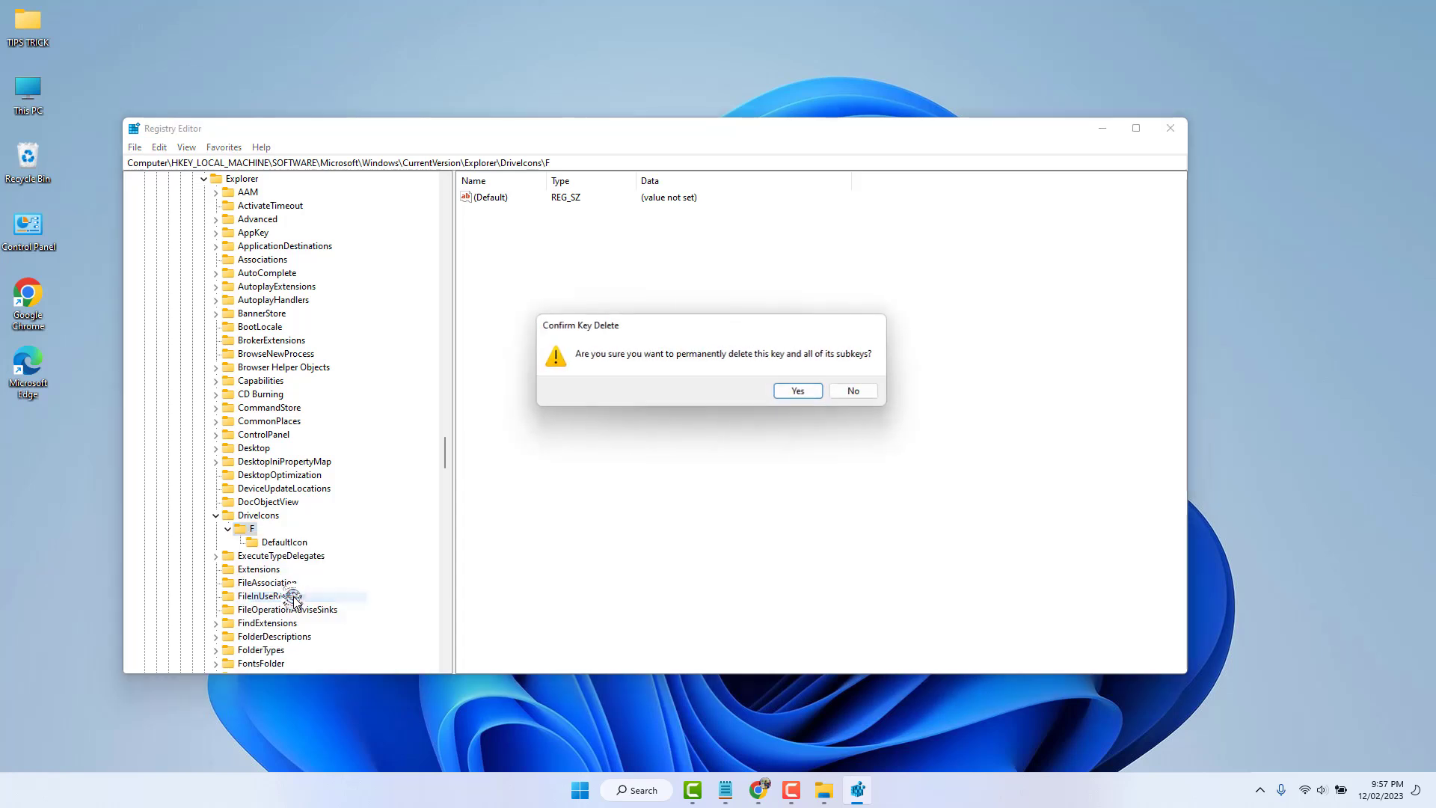
pyautogui.click(791, 393)
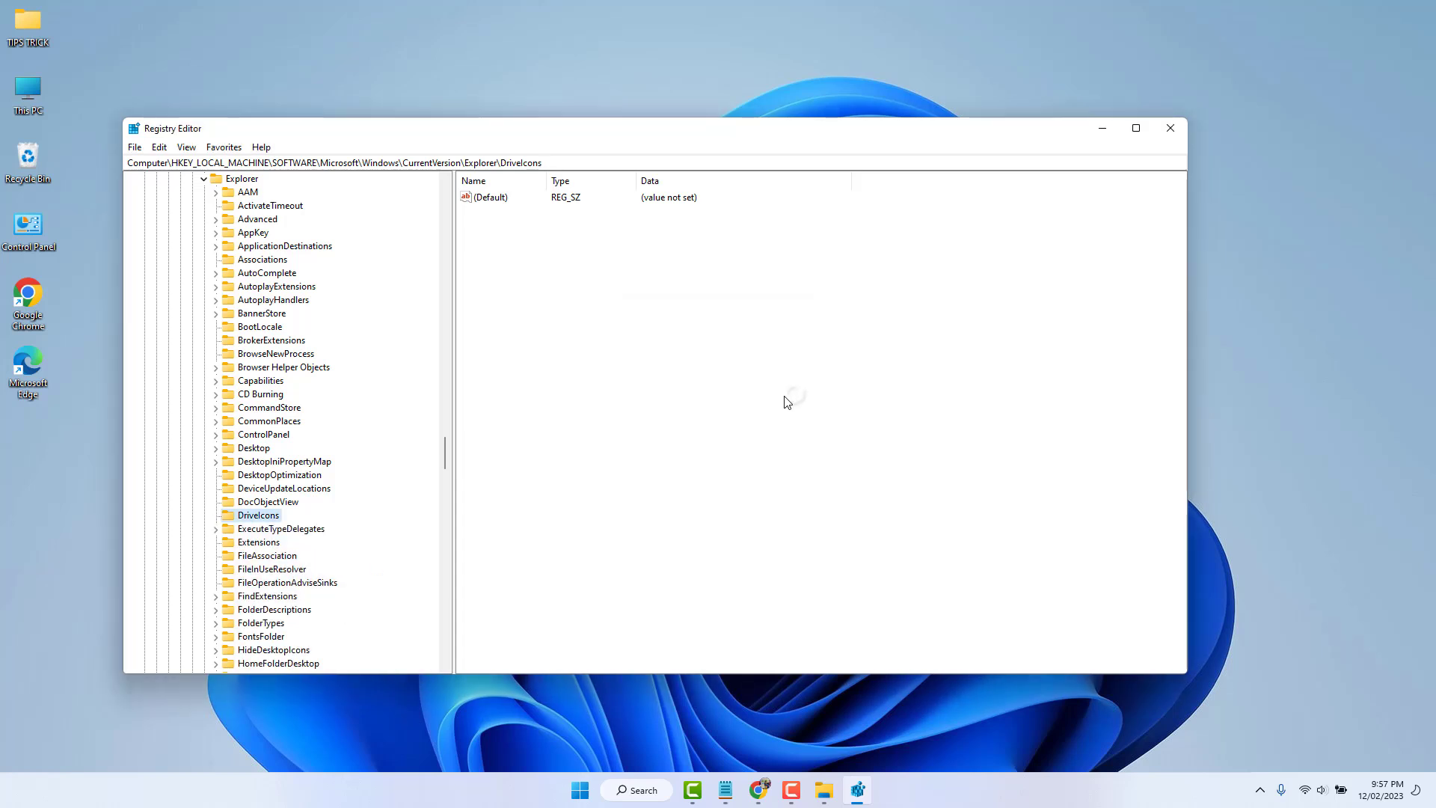
pyautogui.doubleClick(30, 89)
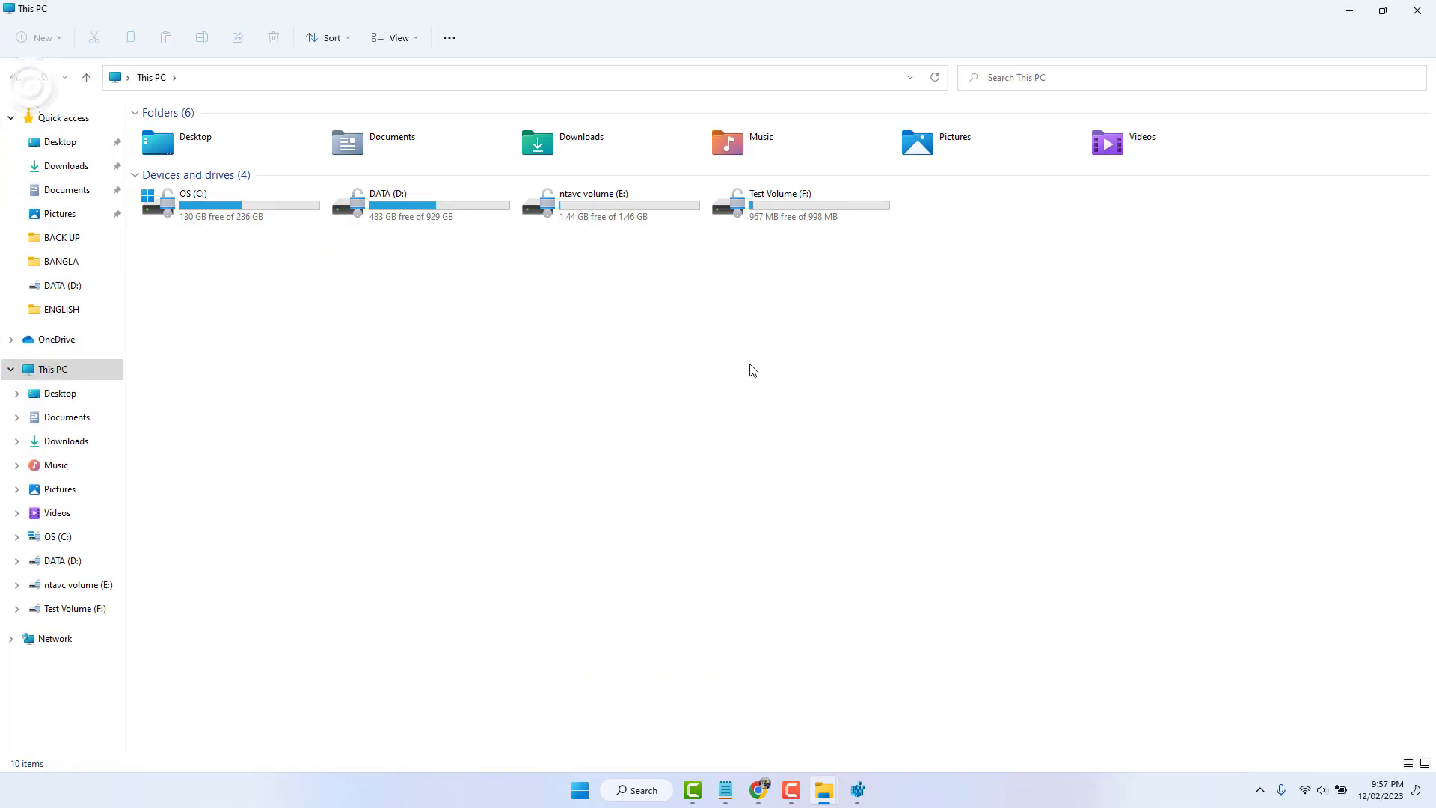